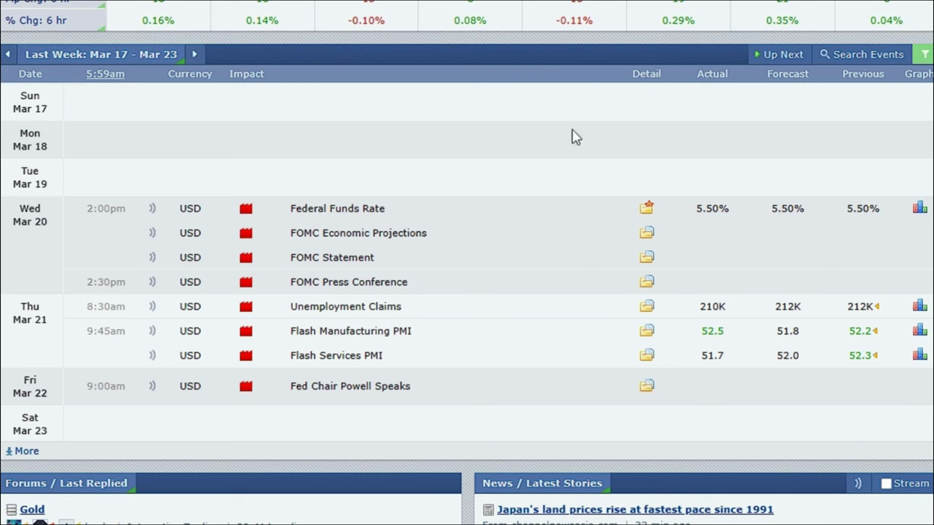
# - Apply a calendar filter for high-impact red events only, all event types, and only the USD currency
pyautogui.click(924, 56)
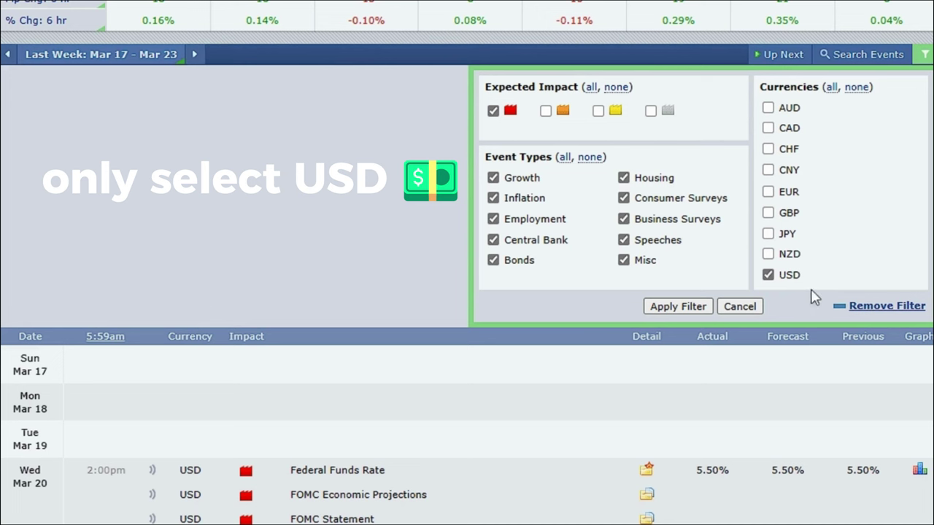
pyautogui.click(661, 306)
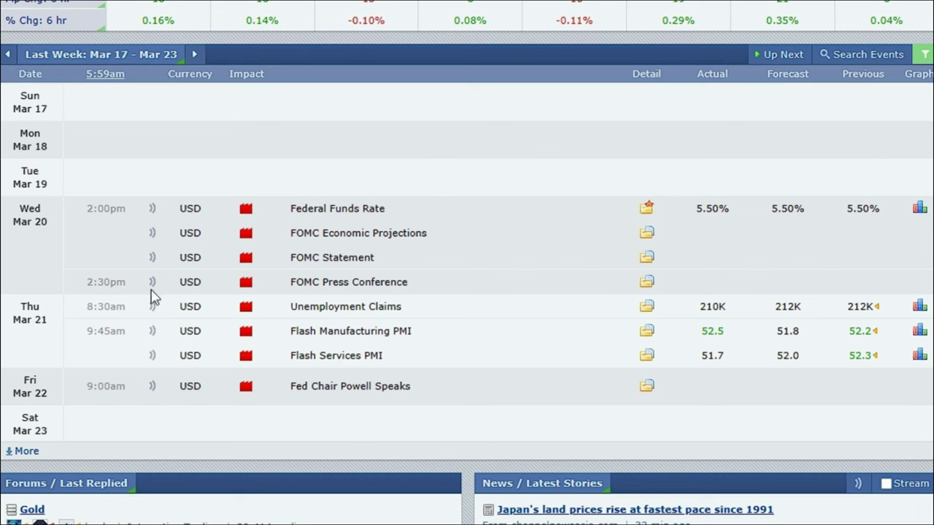
# - Examine the Thursday, Mar 21 Unemployment Claims event at 8:30am in the filtered calendar
pyautogui.moveTo(391, 301); pyautogui.dragTo(142, 306)
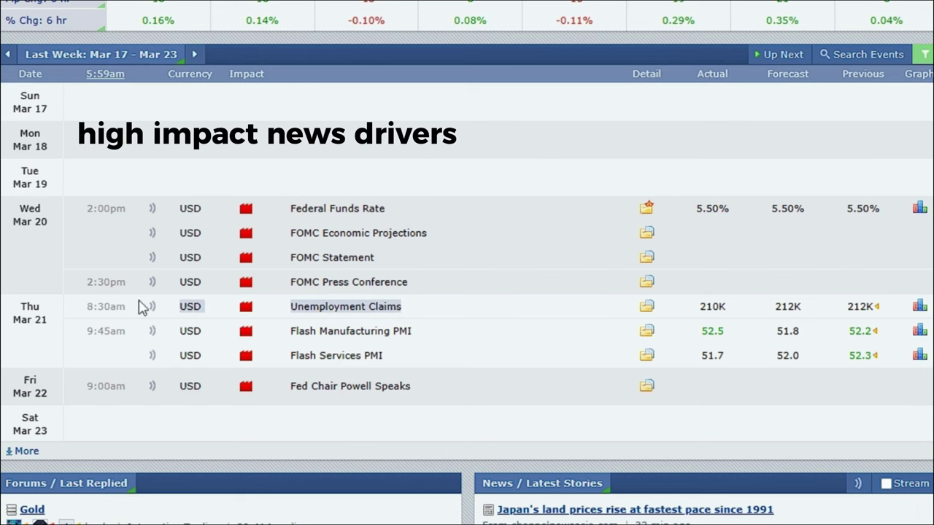
pyautogui.click(78, 307)
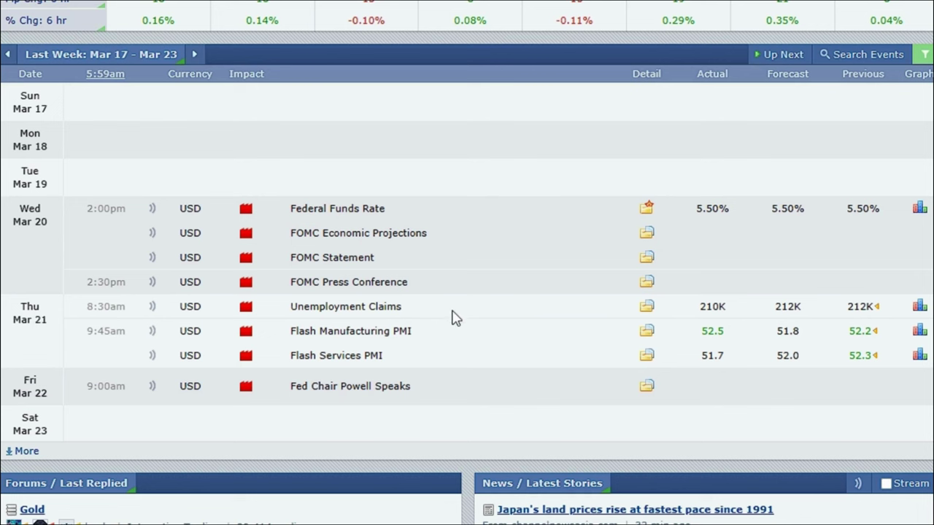
pyautogui.moveTo(452, 311); pyautogui.dragTo(142, 309)
pyautogui.click(420, 312)
pyautogui.moveTo(425, 313); pyautogui.dragTo(143, 318)
pyautogui.click(71, 314)
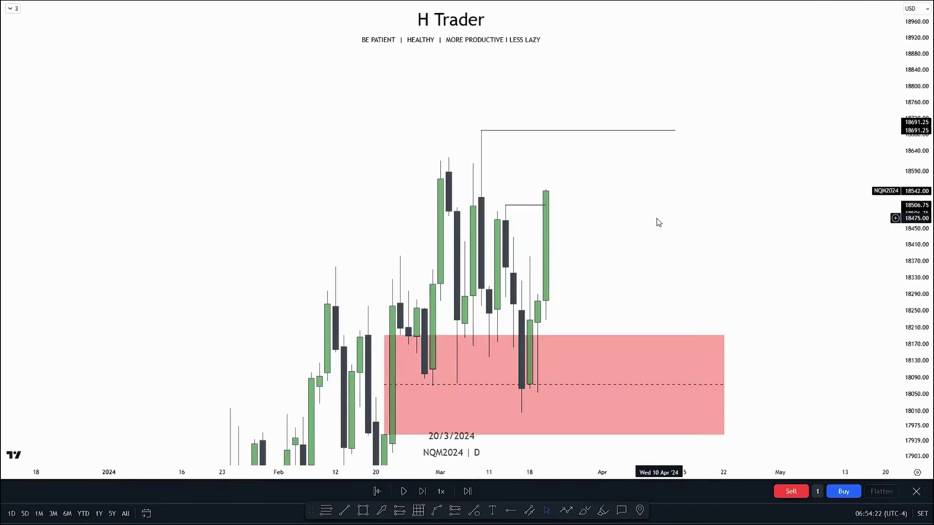
# - Examine the daily and 4-hour NQM2024 charts around the shaded zones and the 18506.75 and 18691.25 highs
pyautogui.moveTo(654, 218); pyautogui.dragTo(571, 192)
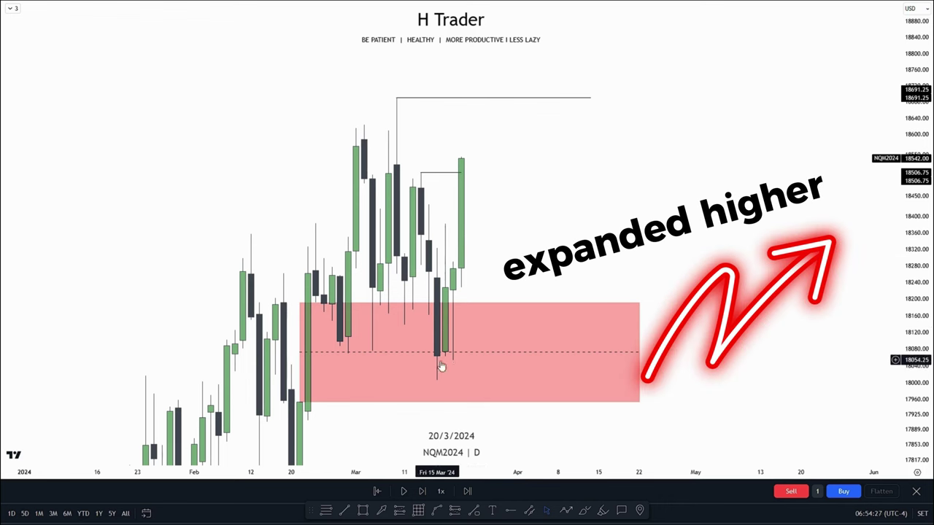
pyautogui.moveTo(584, 242); pyautogui.dragTo(565, 217)
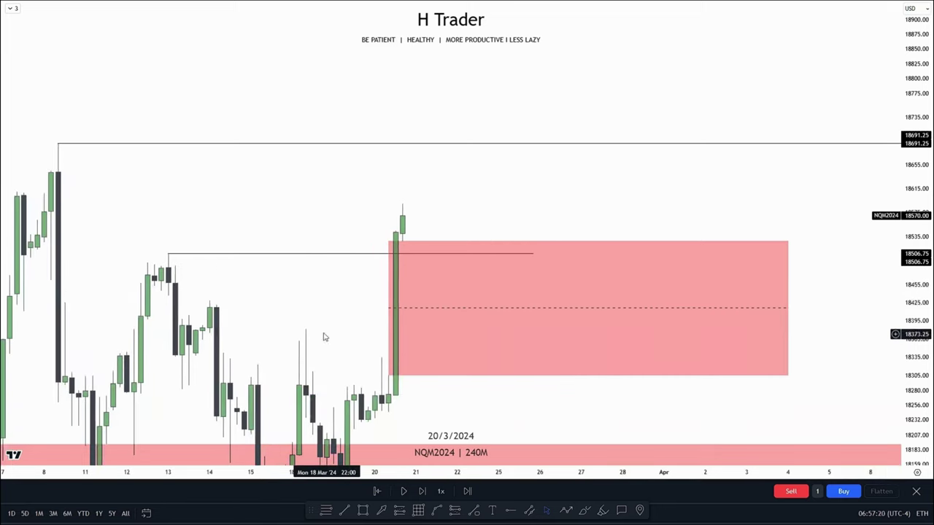
pyautogui.moveTo(326, 337); pyautogui.dragTo(267, 289)
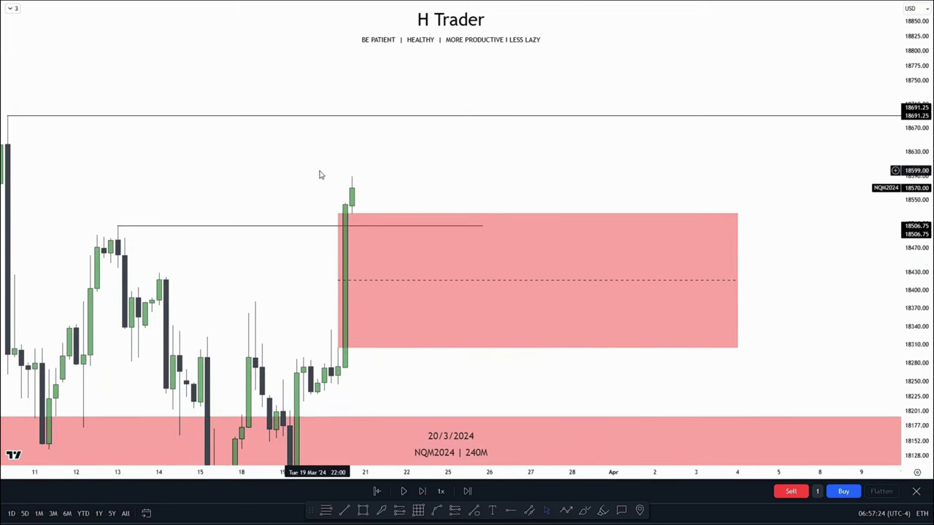
pyautogui.moveTo(419, 174); pyautogui.dragTo(414, 166)
pyautogui.scroll(-1, 328, 233)
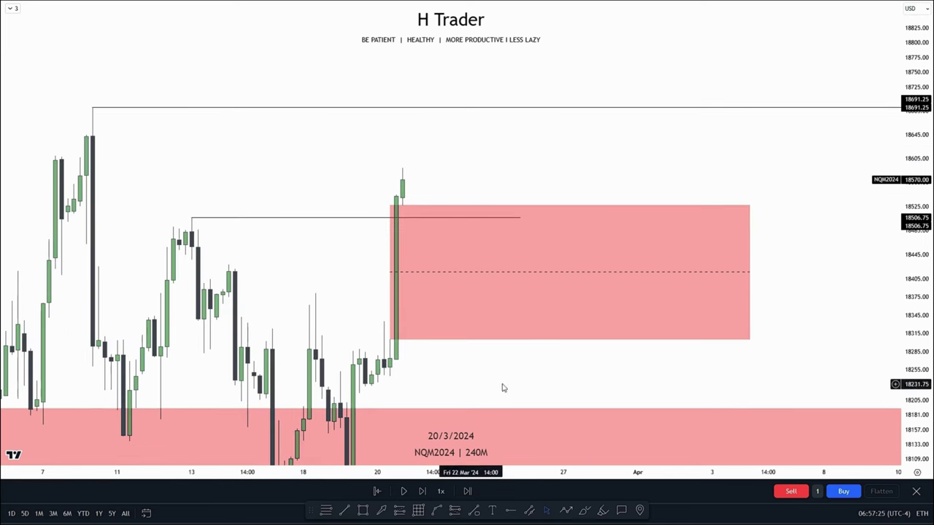
pyautogui.scroll(1, 382, 215)
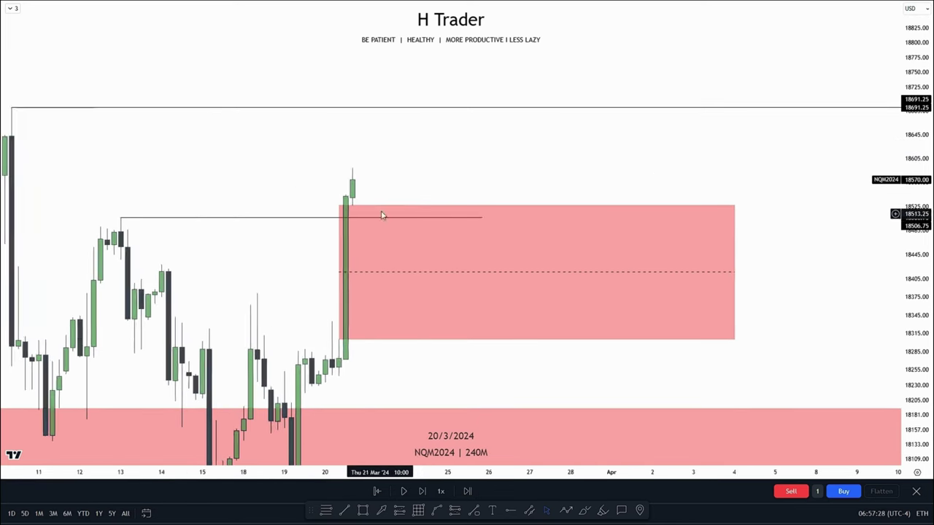
pyautogui.scroll(1, 382, 215)
pyautogui.moveTo(397, 184); pyautogui.dragTo(429, 212)
pyautogui.moveTo(915, 207); pyautogui.dragTo(916, 150)
pyautogui.moveTo(336, 184); pyautogui.dragTo(381, 190)
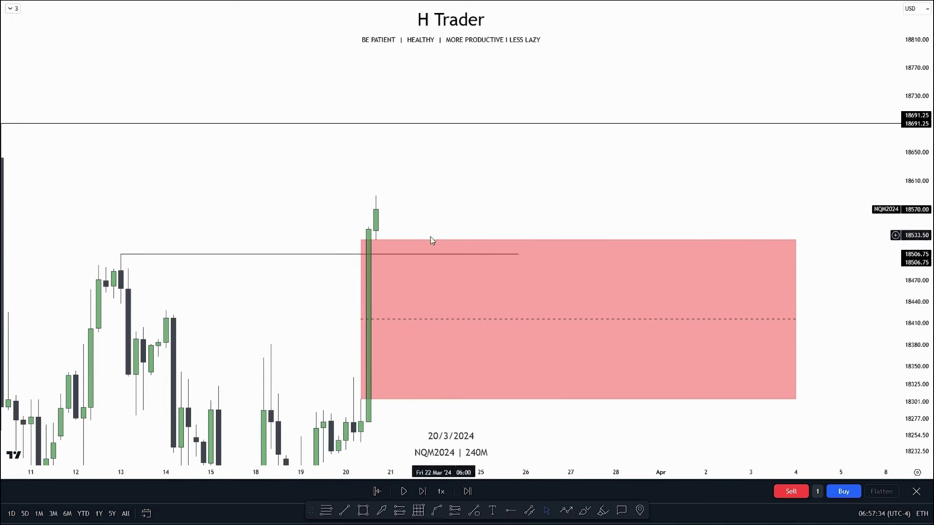
pyautogui.moveTo(461, 239); pyautogui.dragTo(474, 271)
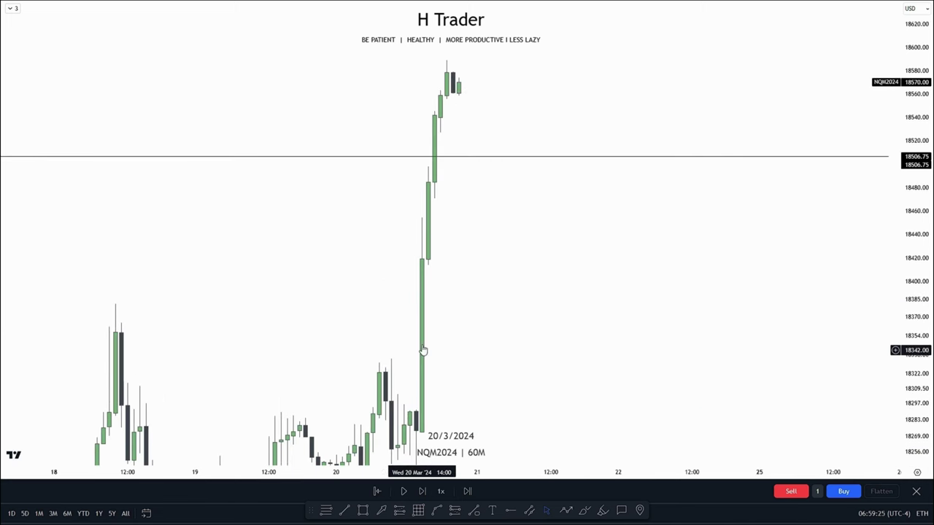
# - Inspect the 60-minute NQM2024 chart from the 20 March rally back to the 8 March high
pyautogui.moveTo(534, 316); pyautogui.dragTo(525, 256)
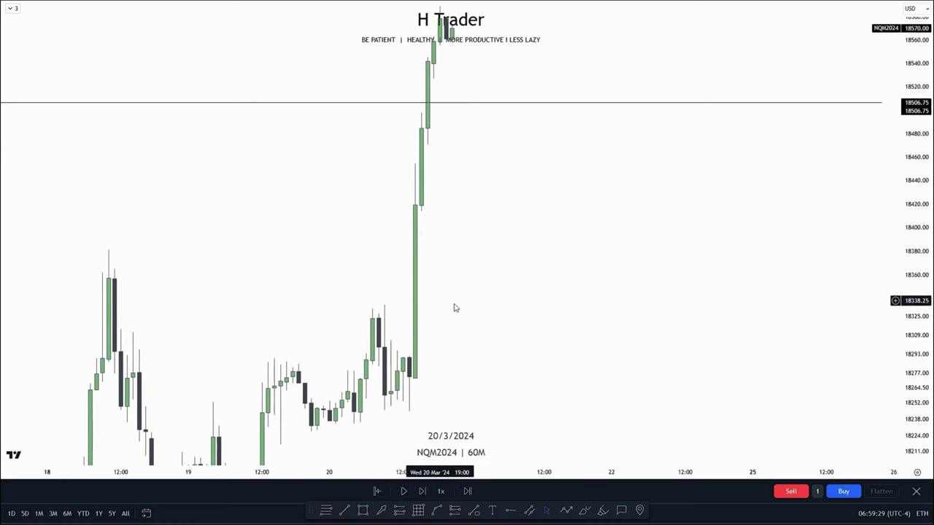
pyautogui.moveTo(552, 221); pyautogui.dragTo(553, 273)
pyautogui.scroll(-5, 552, 273)
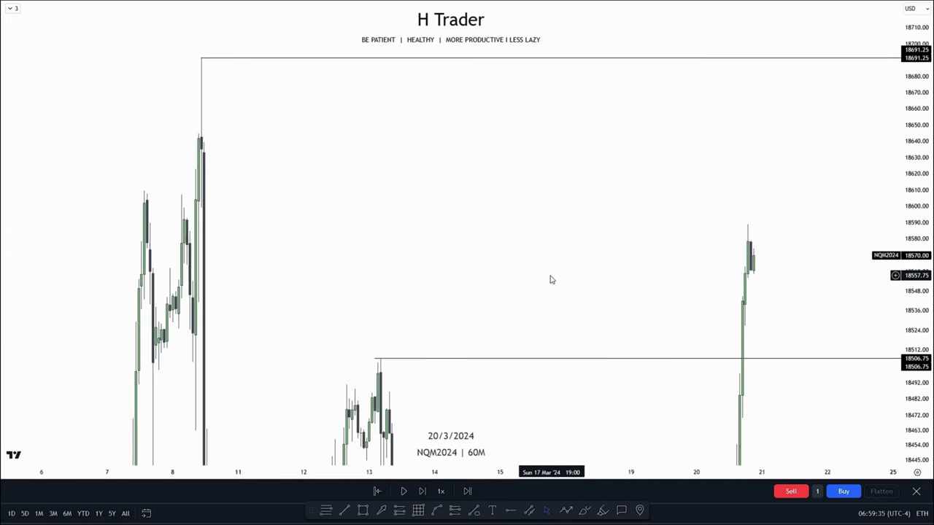
pyautogui.click(363, 510)
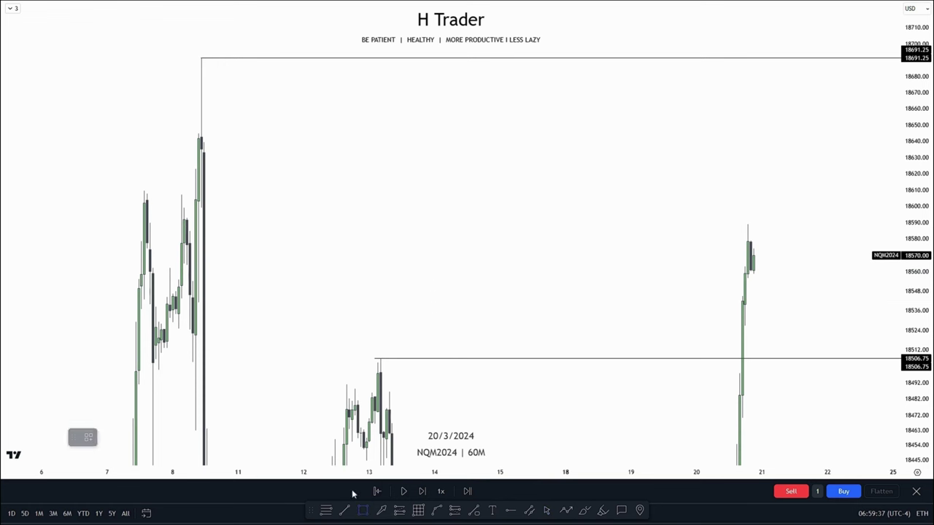
pyautogui.click(201, 208)
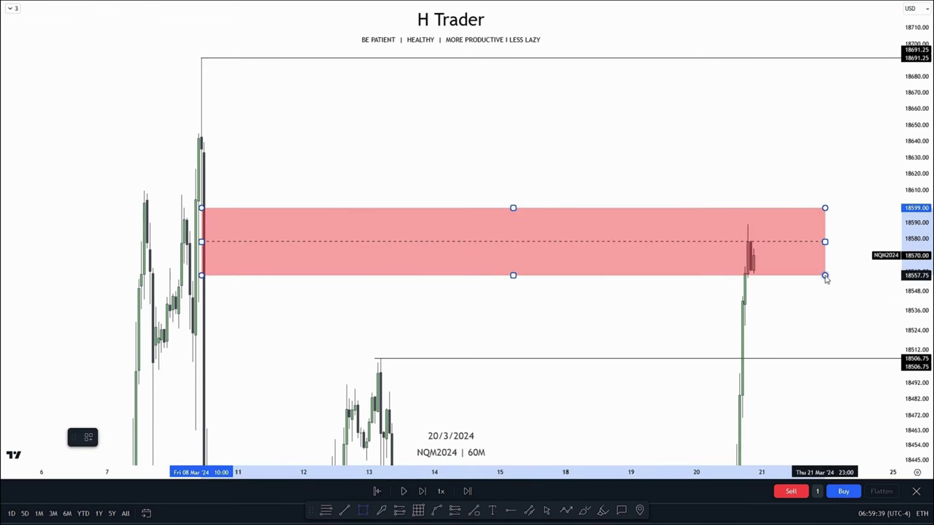
pyautogui.click(824, 275)
pyautogui.press('Delete')
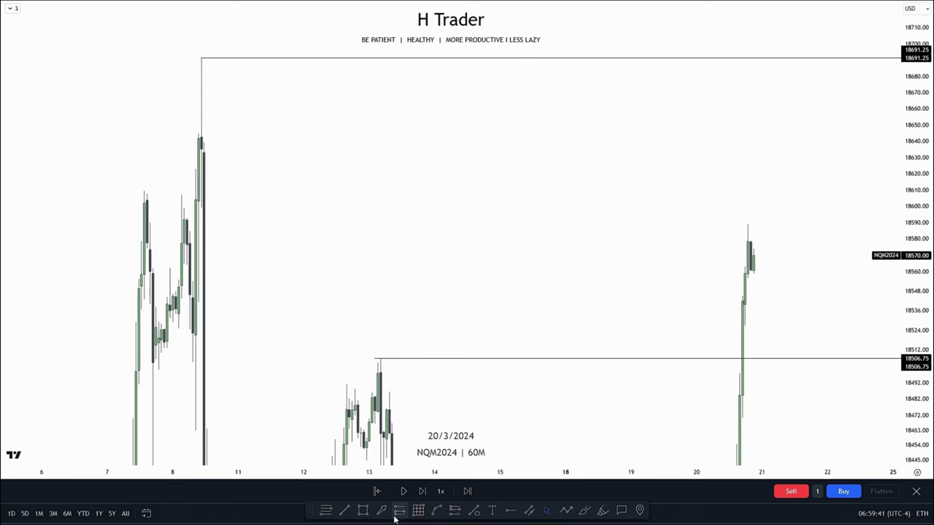
# - Draw a horizontal trend line at 18599.00 from the 8 March 10:00 candle to just past the latest candles
pyautogui.click(345, 510)
pyautogui.click(202, 208)
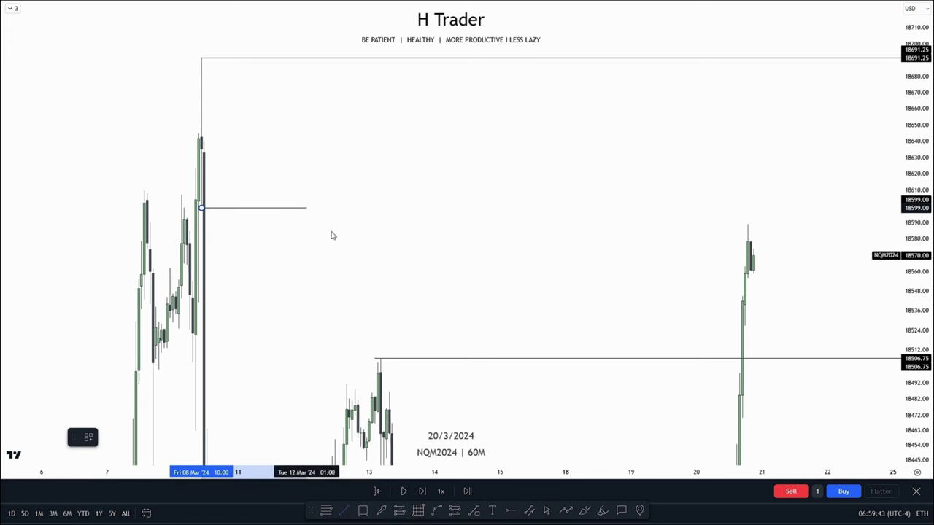
pyautogui.click(807, 263)
# - Replay the 60-minute chart into 21 March and pause it once price trades above the 18599.00 line
pyautogui.scroll(5, 644, 277)
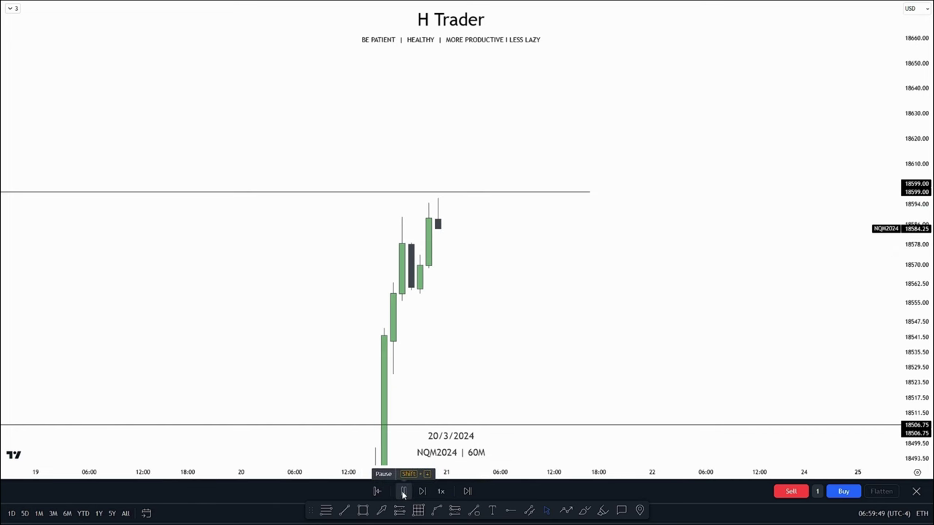
pyautogui.click(403, 494)
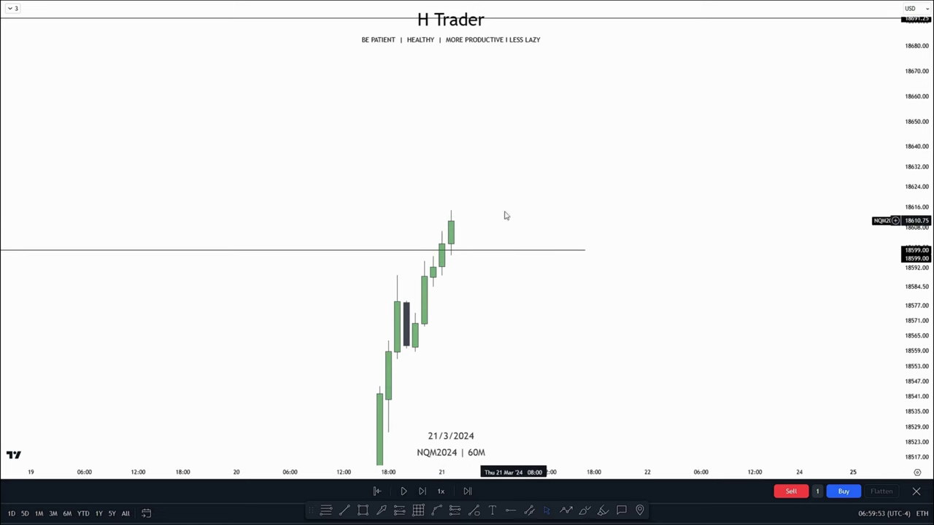
pyautogui.moveTo(545, 296); pyautogui.dragTo(553, 368)
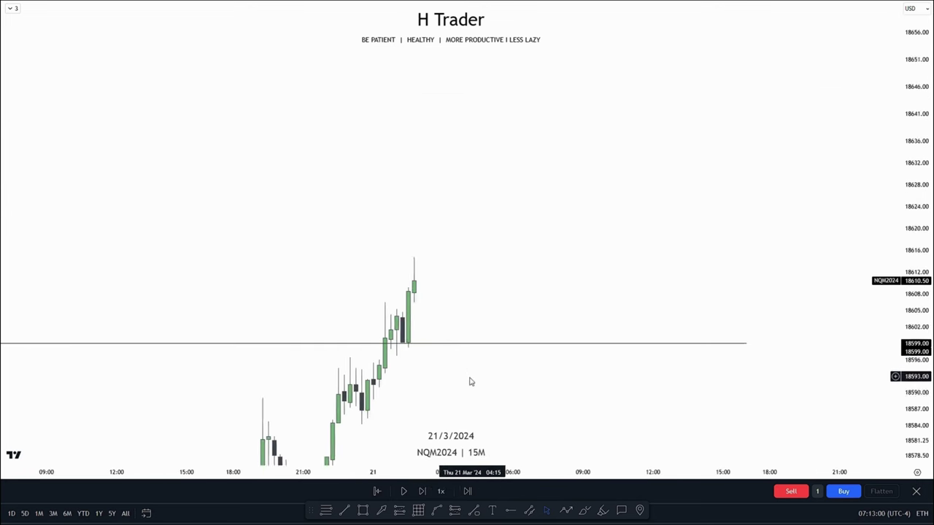
# - Examine the 15-minute candles around the 18599.00 line and the room above them
pyautogui.moveTo(471, 377); pyautogui.dragTo(479, 345)
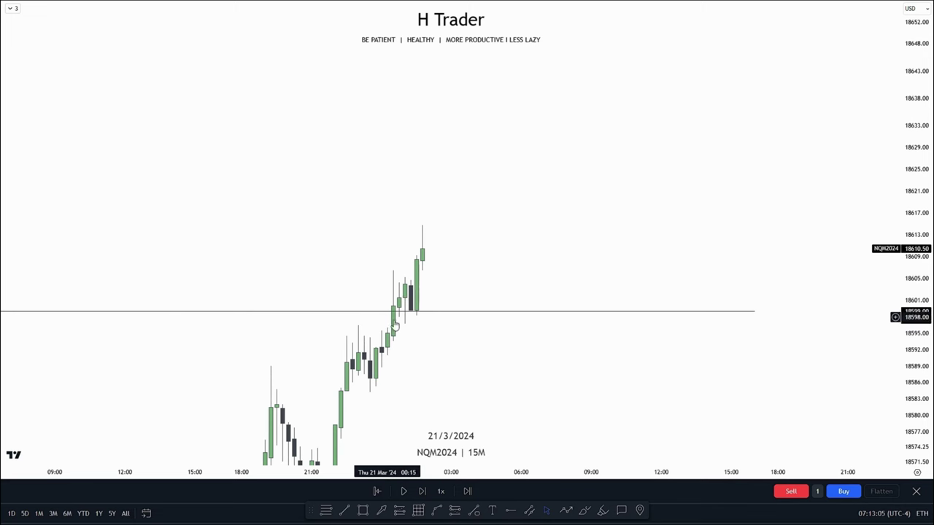
pyautogui.moveTo(914, 335); pyautogui.dragTo(915, 310)
pyautogui.moveTo(537, 271); pyautogui.dragTo(575, 251)
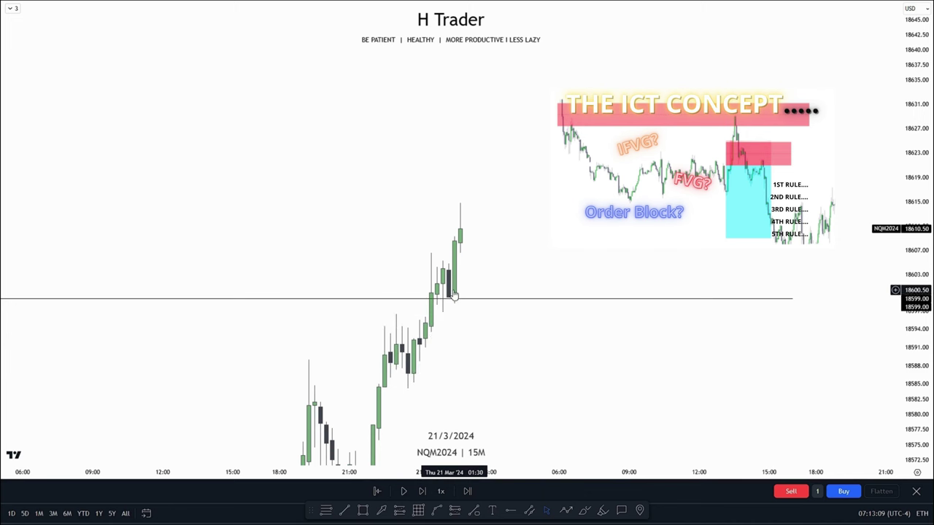
pyautogui.moveTo(462, 292); pyautogui.dragTo(454, 309)
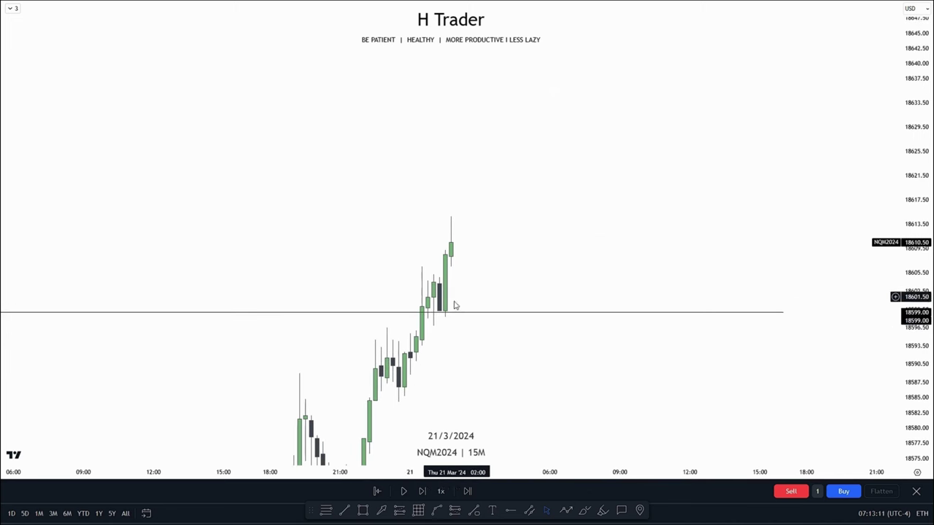
pyautogui.moveTo(632, 206); pyautogui.dragTo(631, 318)
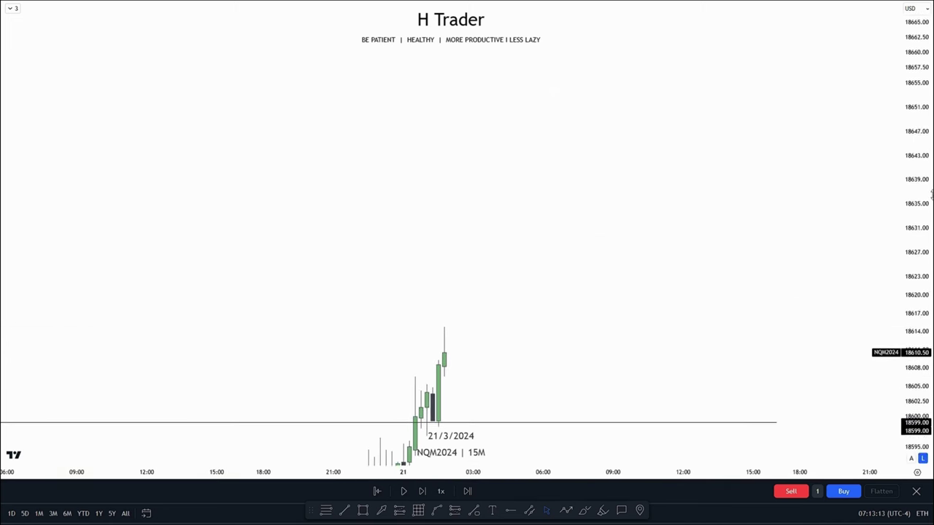
pyautogui.moveTo(915, 205); pyautogui.dragTo(901, 290)
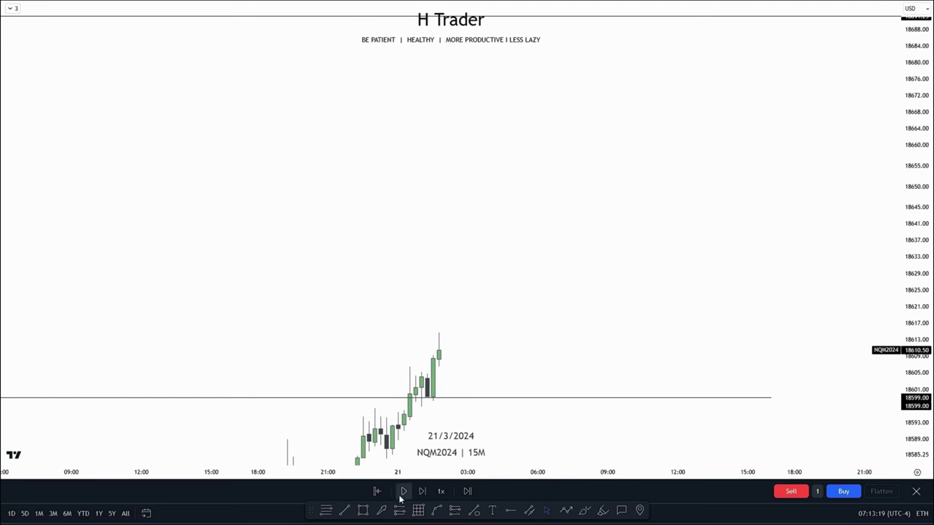
# - Set the replay speed to 10x and advance the 15-minute chart to the 08:30 candle on 21 March
pyautogui.click(440, 491)
pyautogui.click(446, 392)
pyautogui.click(403, 491)
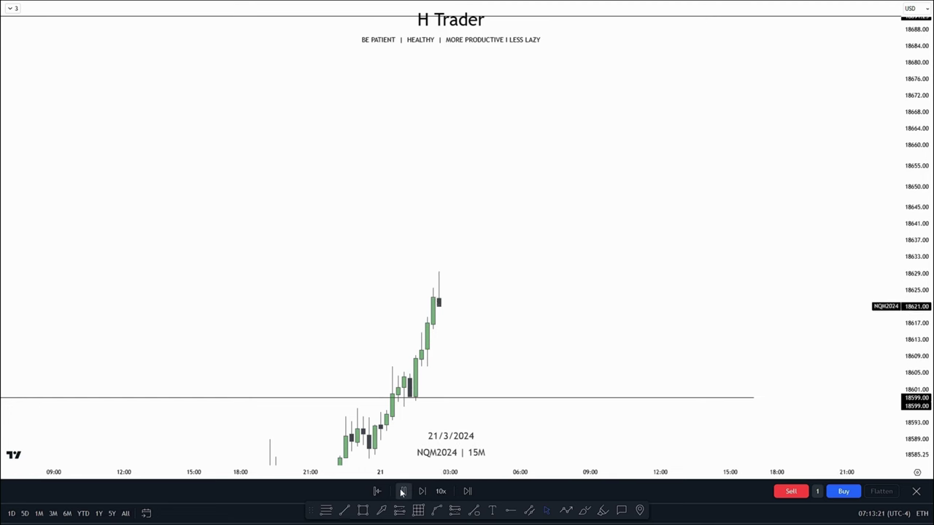
pyautogui.click(402, 492)
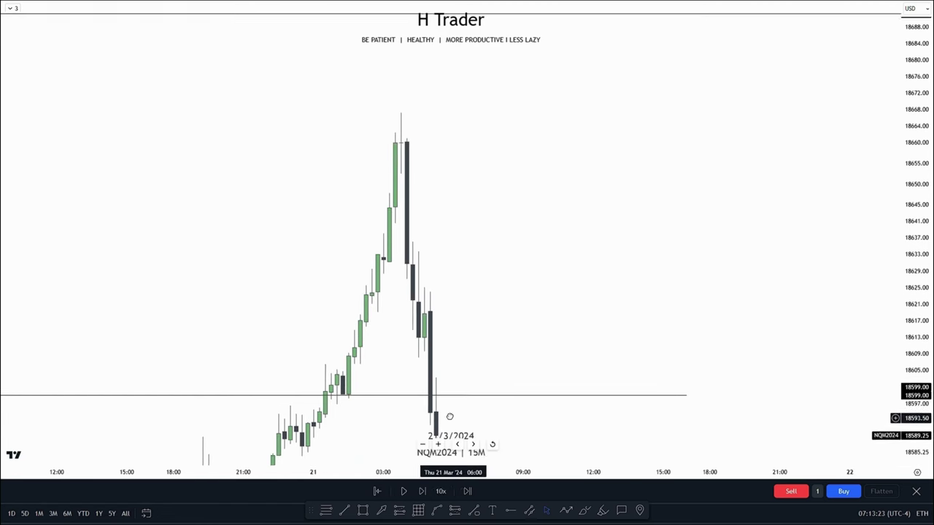
pyautogui.click(403, 491)
pyautogui.moveTo(410, 372); pyautogui.dragTo(410, 408)
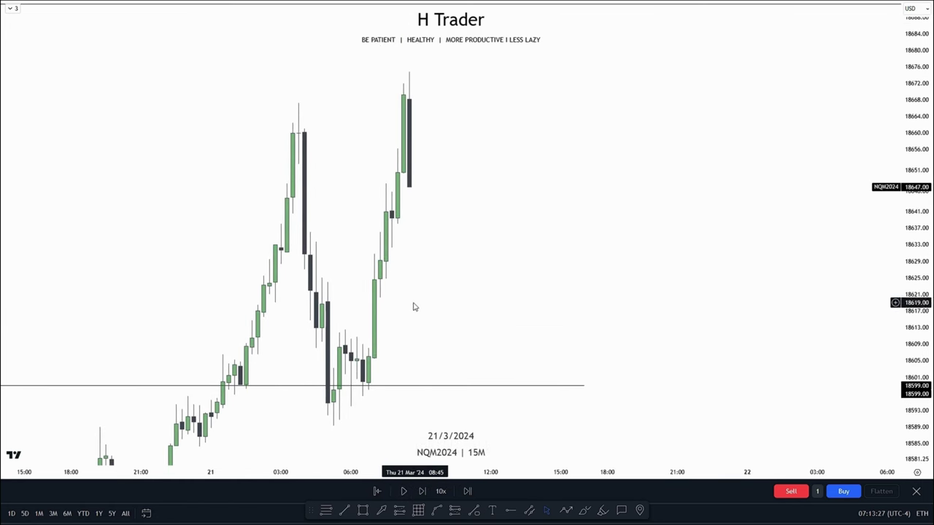
pyautogui.moveTo(414, 306); pyautogui.dragTo(420, 365)
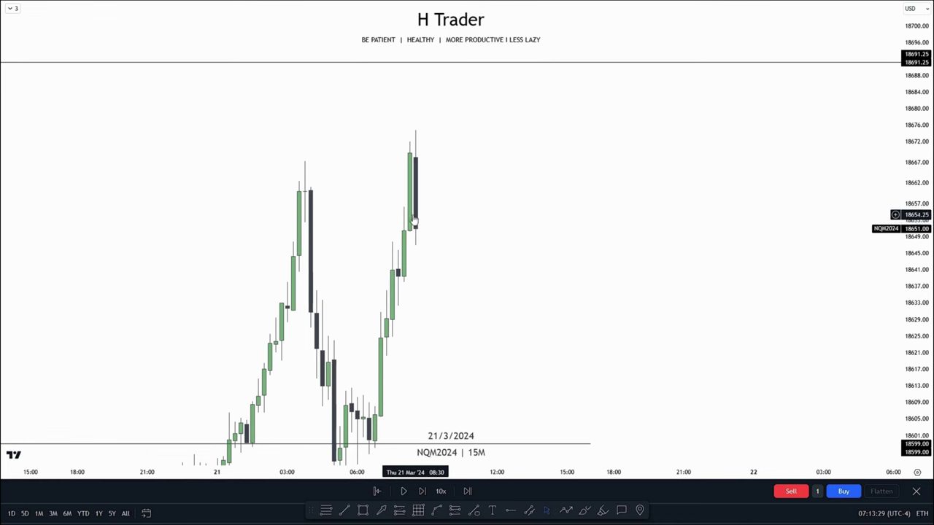
pyautogui.moveTo(415, 243); pyautogui.dragTo(418, 279)
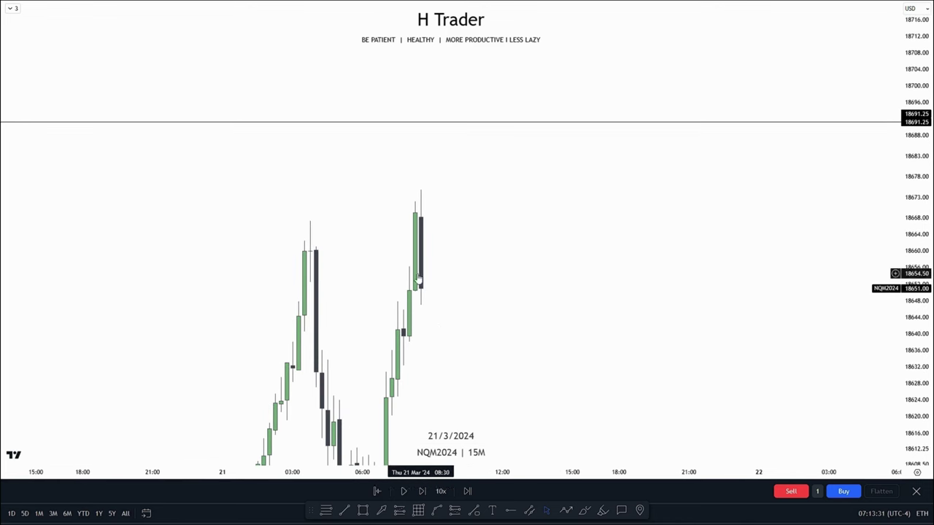
# - Mark the gap from about 18646 to 18650 with a rectangle and the London high at 18667.25 with a line from 03:45 to 08:15
pyautogui.moveTo(405, 310)
pyautogui.mouseDown()
pyautogui.moveTo(620, 305)
pyautogui.moveTo(655, 292)
pyautogui.mouseUp()
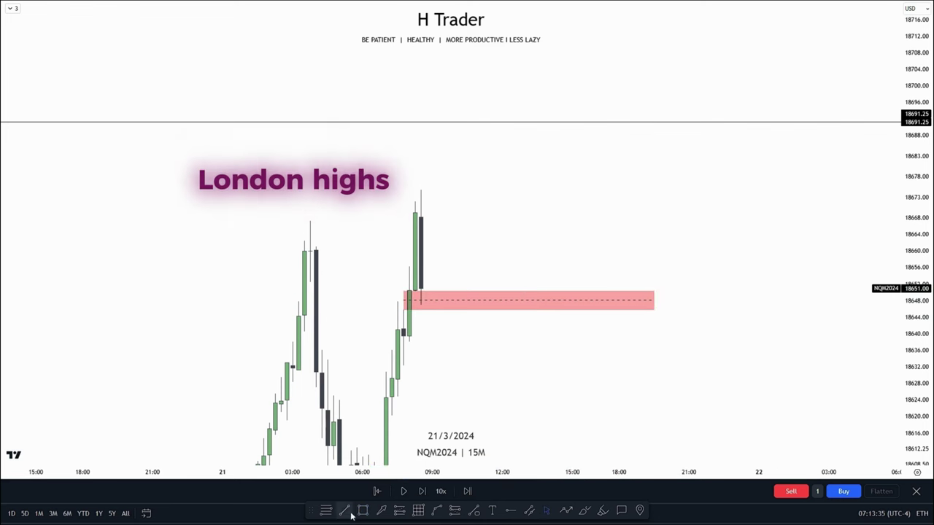
pyautogui.moveTo(305, 241); pyautogui.dragTo(414, 241)
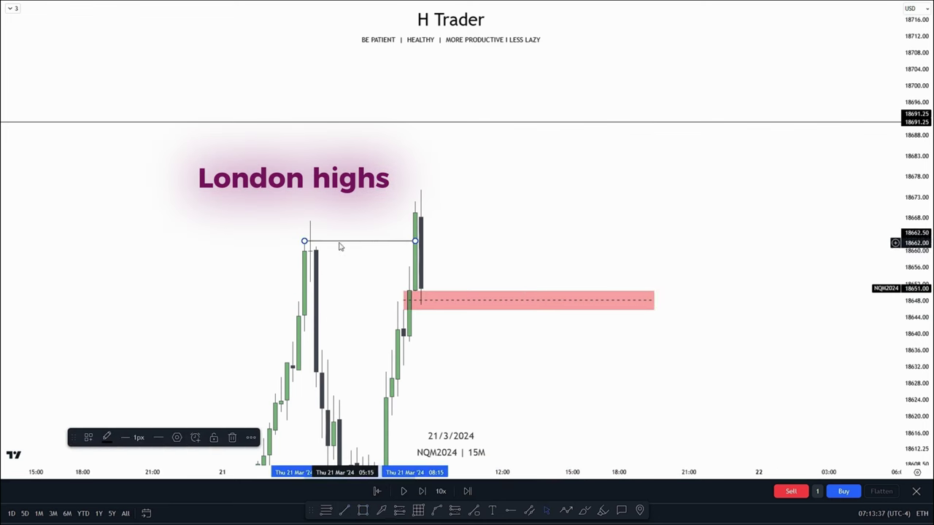
pyautogui.moveTo(304, 241); pyautogui.dragTo(311, 222)
pyautogui.moveTo(415, 241); pyautogui.dragTo(415, 222)
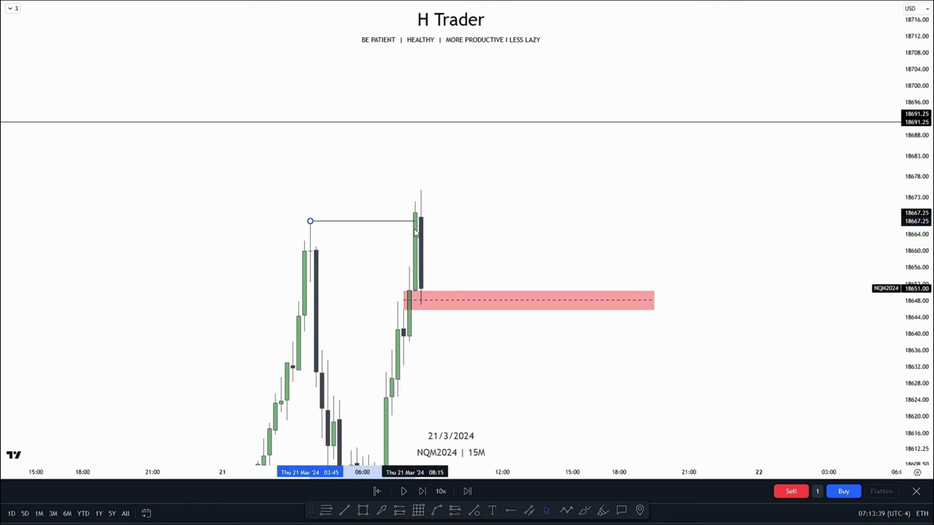
pyautogui.moveTo(499, 211); pyautogui.dragTo(501, 211)
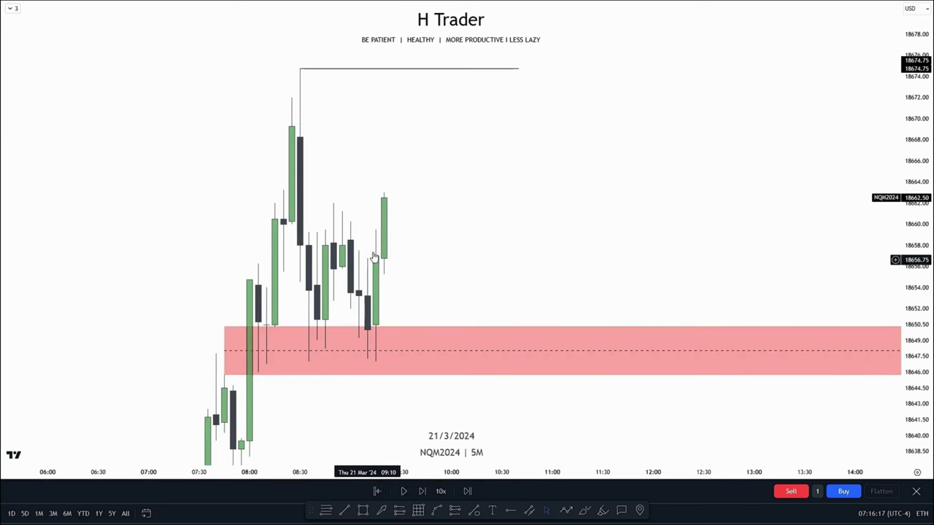
# - Mark the narrow 5-minute gap from 18659.25 to 18660.00 with a rectangle running from 08:25 to 11:55 on 21 March
pyautogui.moveTo(475, 255); pyautogui.dragTo(473, 257)
pyautogui.moveTo(427, 209); pyautogui.dragTo(421, 226)
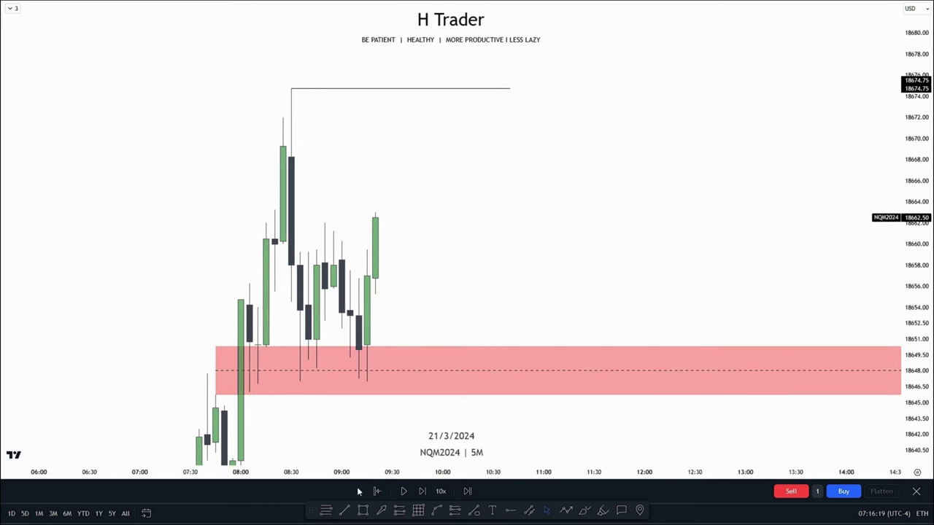
pyautogui.click(363, 510)
pyautogui.moveTo(297, 252); pyautogui.dragTo(636, 252)
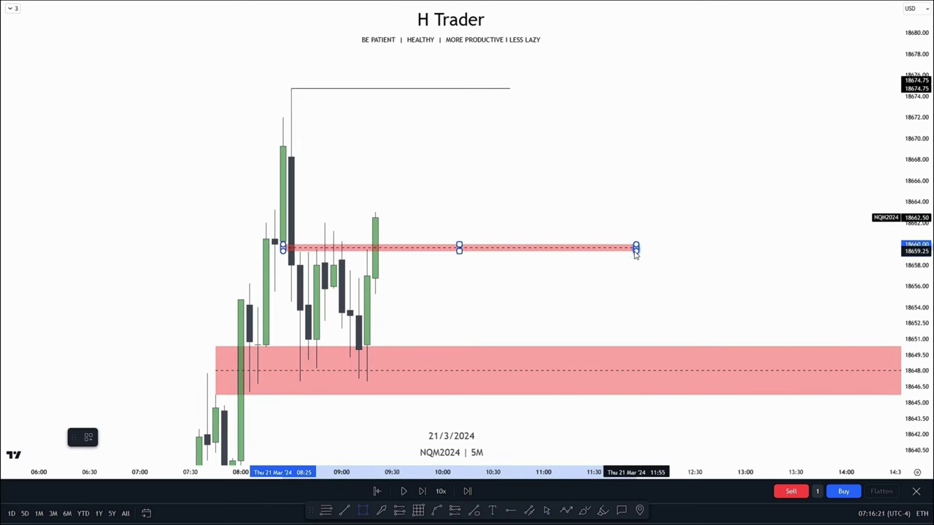
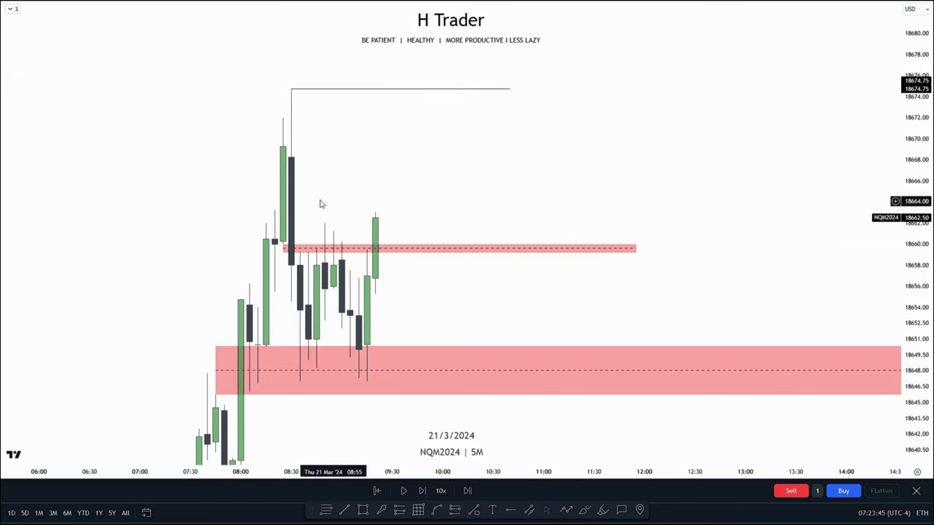
# - Place a long position on the 5-minute chart with its entry at 18660.00, the upper edge of the narrow gap
pyautogui.moveTo(471, 298); pyautogui.dragTo(486, 230)
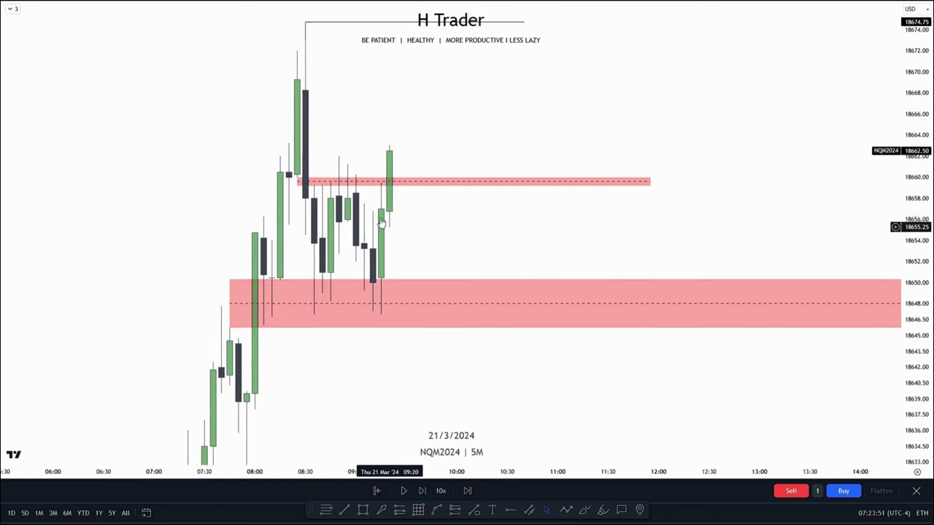
pyautogui.moveTo(450, 235); pyautogui.dragTo(443, 344)
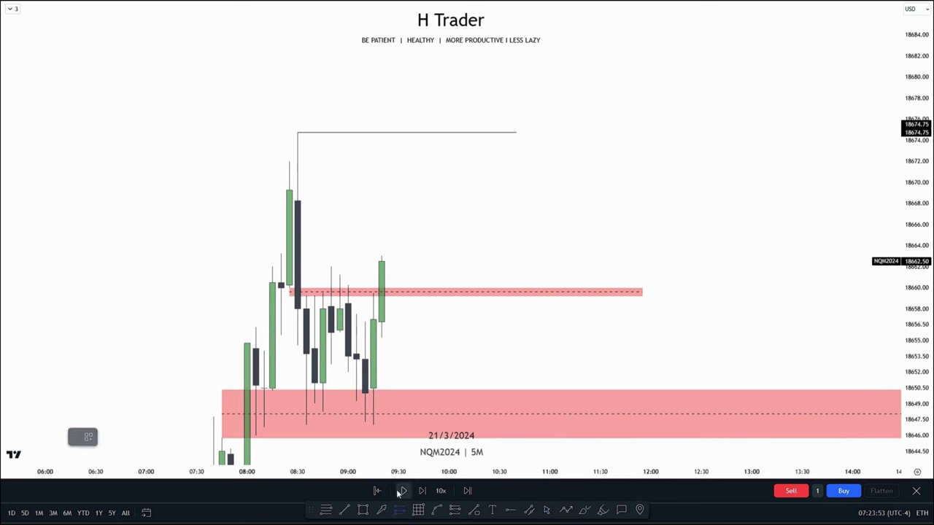
pyautogui.click(291, 293)
pyautogui.moveTo(362, 318); pyautogui.dragTo(427, 314)
pyautogui.moveTo(573, 313); pyautogui.dragTo(577, 193)
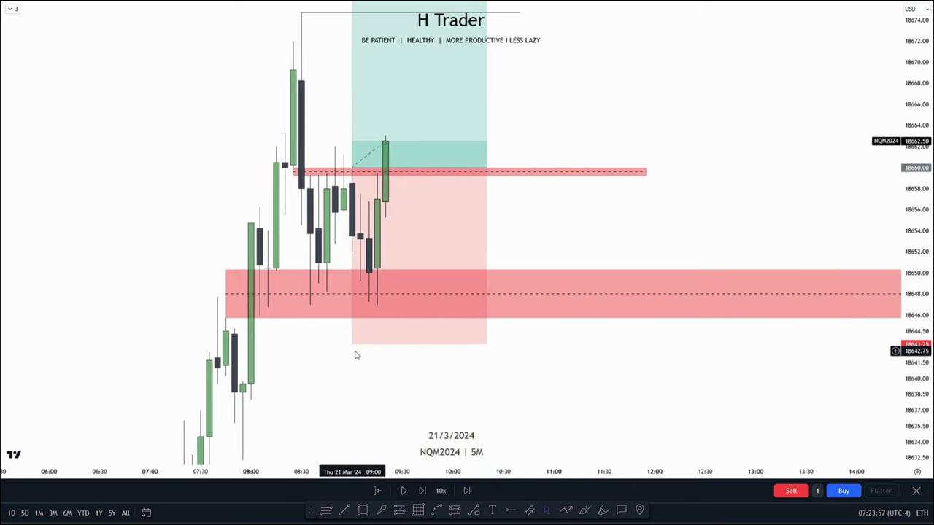
# - Set the long position's stop to 18653.50, a 6.50-point risk
pyautogui.moveTo(352, 344); pyautogui.dragTo(565, 329)
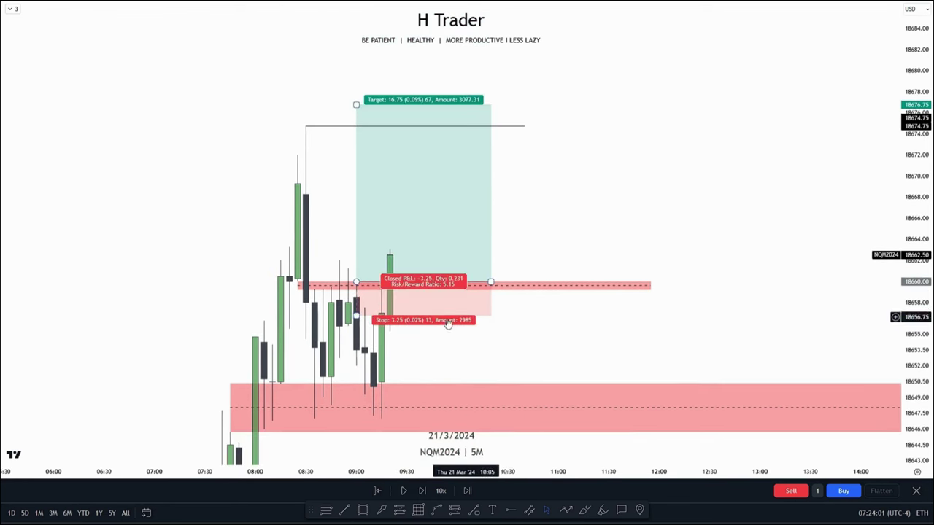
pyautogui.click(356, 316)
pyautogui.moveTo(356, 315); pyautogui.dragTo(357, 350)
pyautogui.click(507, 330)
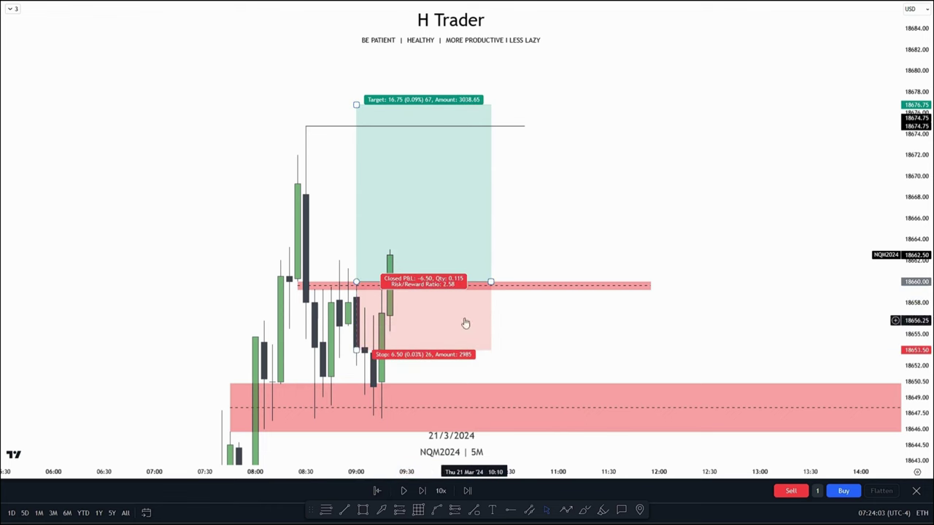
# - Set the long position's target on the horizontal line at 18691.25, 31.25 points above the entry
pyautogui.moveTo(563, 201); pyautogui.dragTo(548, 311)
pyautogui.click(450, 273)
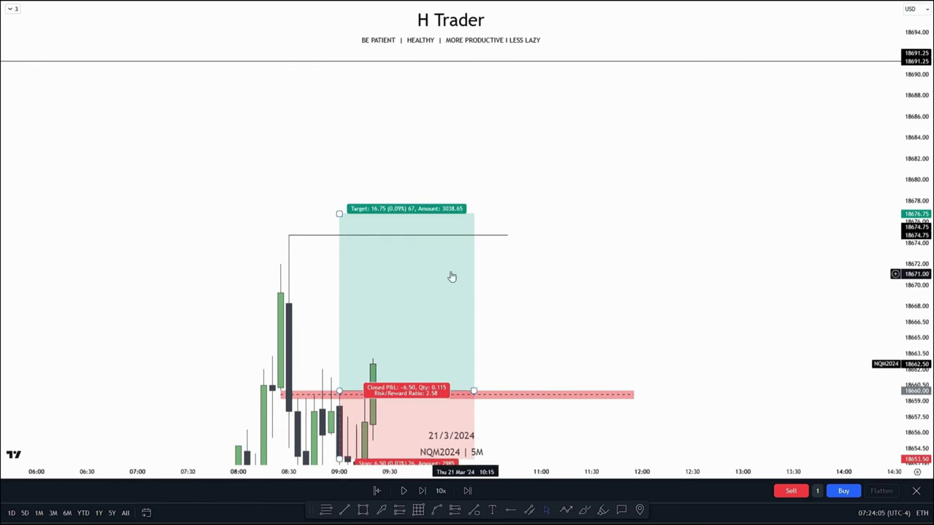
pyautogui.click(333, 217)
pyautogui.moveTo(333, 216); pyautogui.dragTo(311, 62)
pyautogui.moveTo(617, 171); pyautogui.dragTo(620, 52)
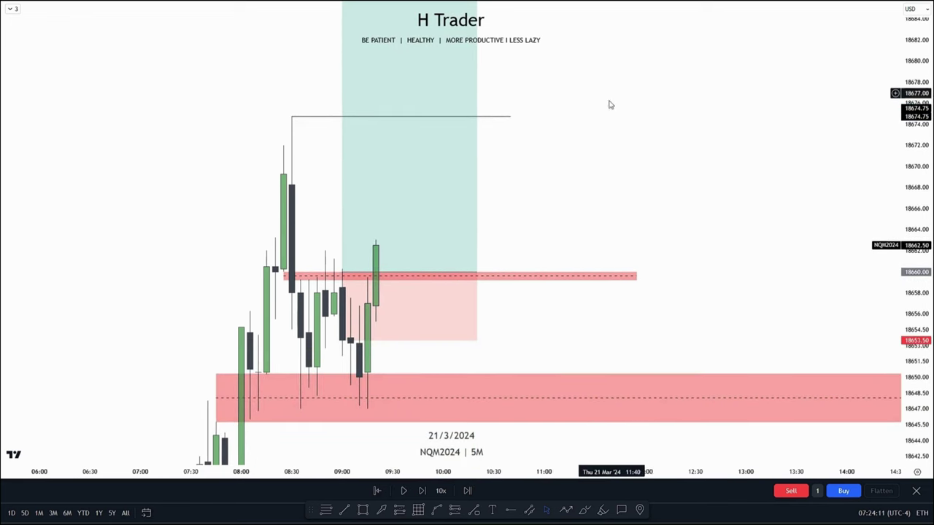
# - Set the replay speed to 1x, play the 5-minute chart through the 09:25 candle, and review price against the 18691.25 target
pyautogui.click(445, 493)
pyautogui.click(442, 439)
pyautogui.click(404, 491)
pyautogui.click(404, 491)
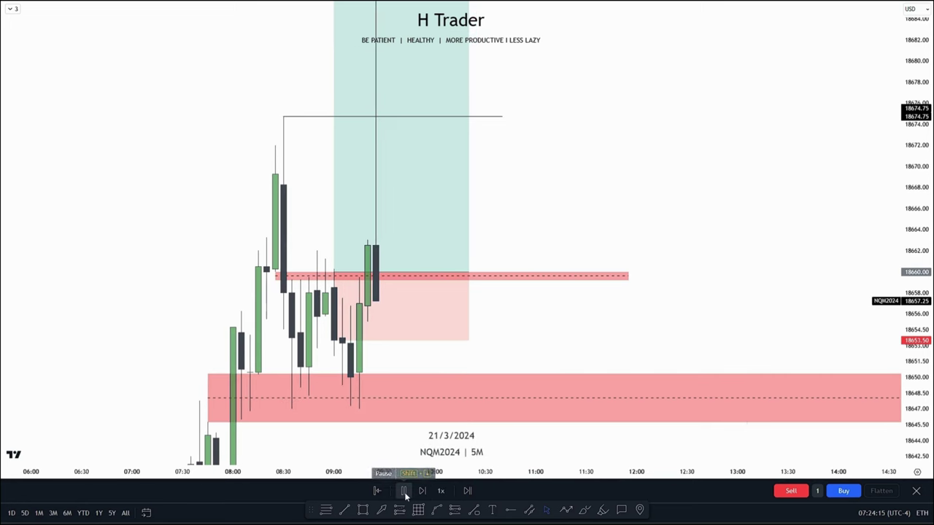
pyautogui.moveTo(531, 353); pyautogui.dragTo(582, 475)
pyautogui.moveTo(924, 219); pyautogui.dragTo(923, 290)
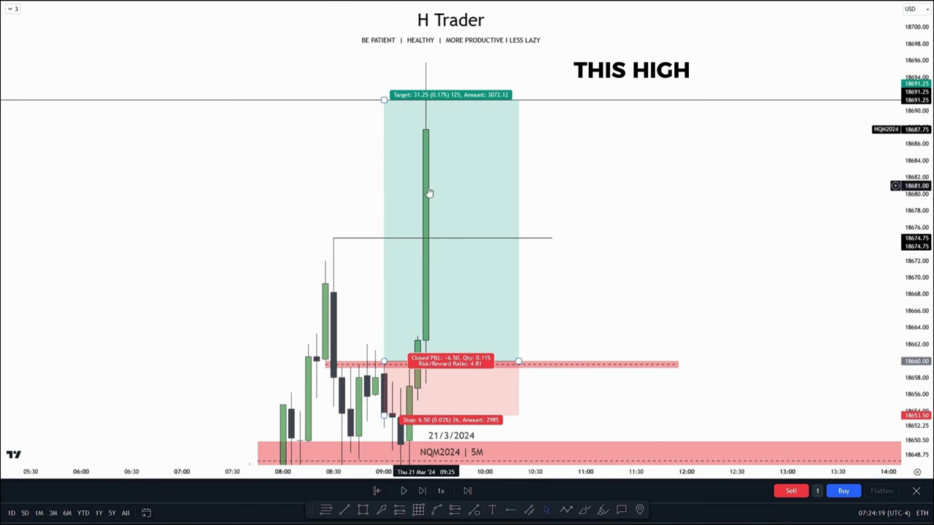
pyautogui.moveTo(642, 270); pyautogui.dragTo(655, 158)
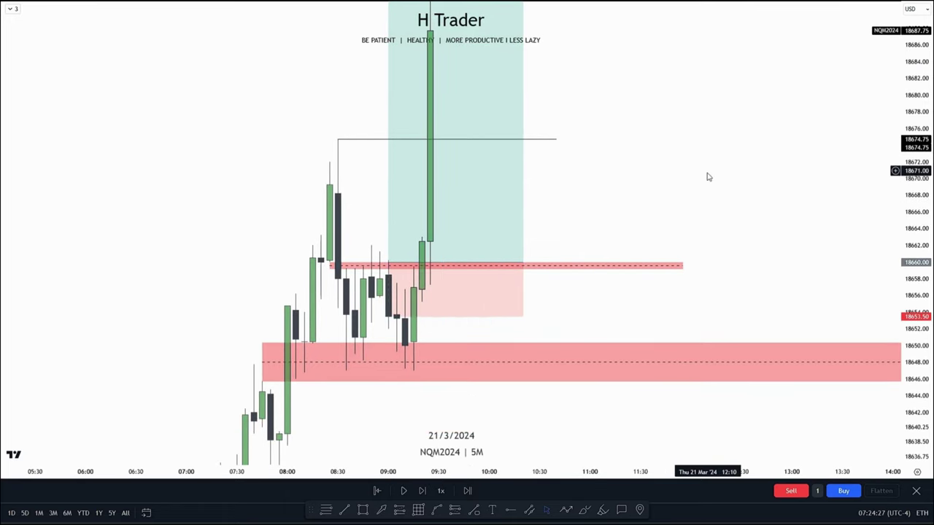
pyautogui.moveTo(525, 174); pyautogui.dragTo(561, 262)
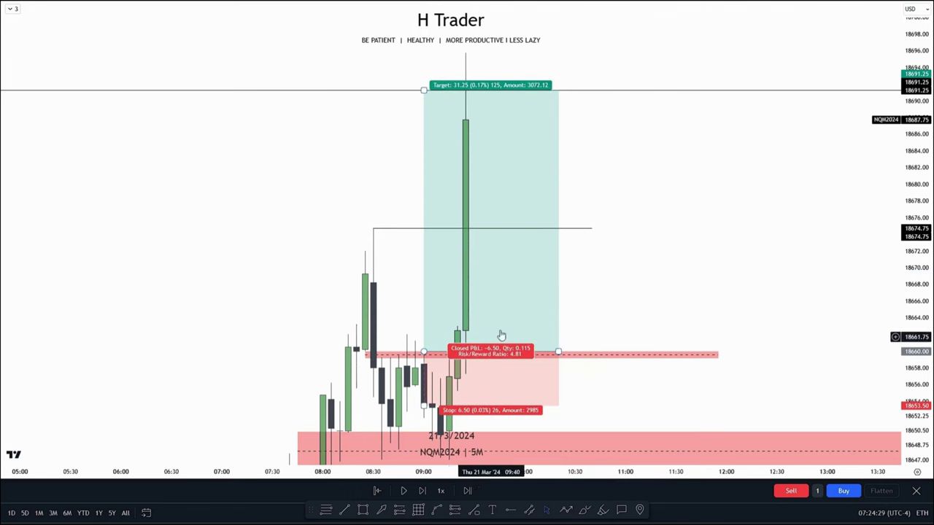
pyautogui.moveTo(646, 269); pyautogui.dragTo(611, 246)
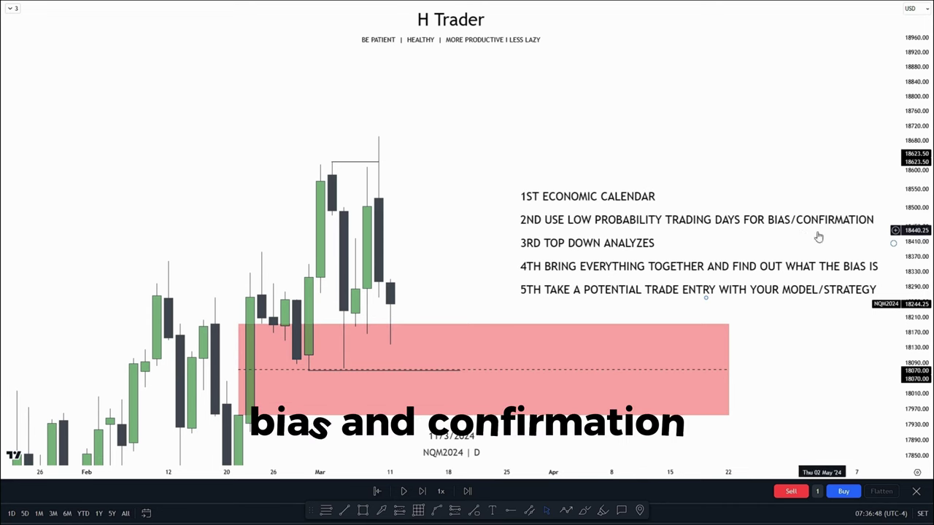
# - Review the 11 March daily candle against the red gap and replay the daily chart to 13 March
pyautogui.moveTo(438, 275); pyautogui.dragTo(450, 242)
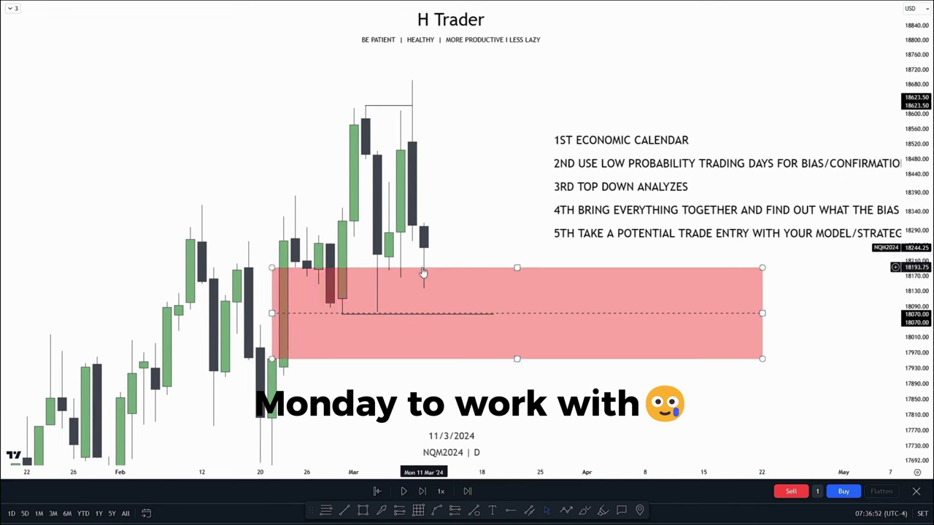
pyautogui.moveTo(469, 213)
pyautogui.mouseDown()
pyautogui.moveTo(470, 261)
pyautogui.moveTo(466, 237)
pyautogui.mouseUp()
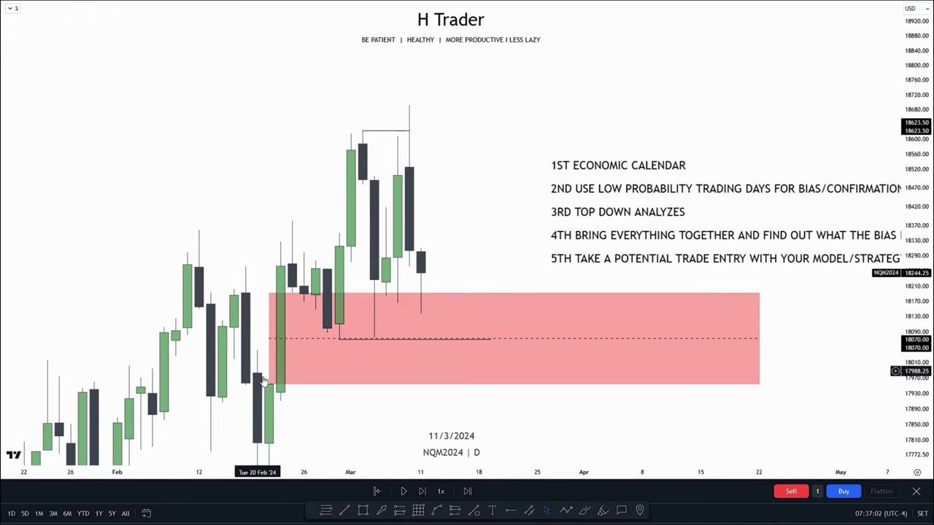
pyautogui.moveTo(486, 240); pyautogui.dragTo(447, 259)
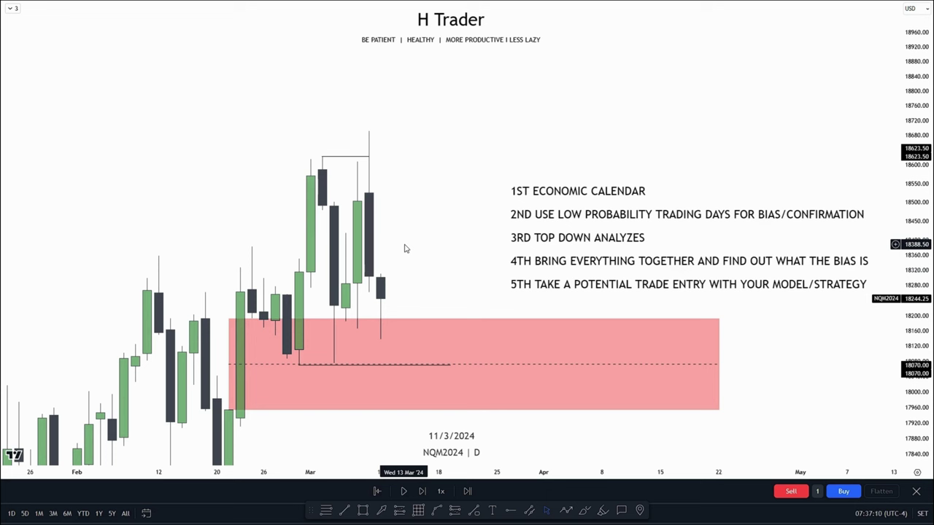
pyautogui.click(404, 491)
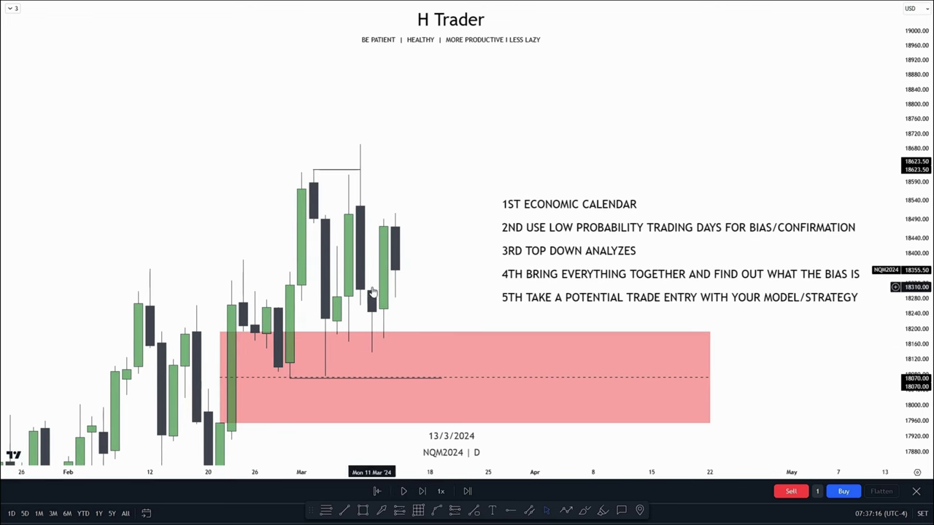
# - Mark the 11 March candle's level at 18309.75 with a short line and advance the daily replay to 14 March
pyautogui.moveTo(430, 269); pyautogui.dragTo(445, 259)
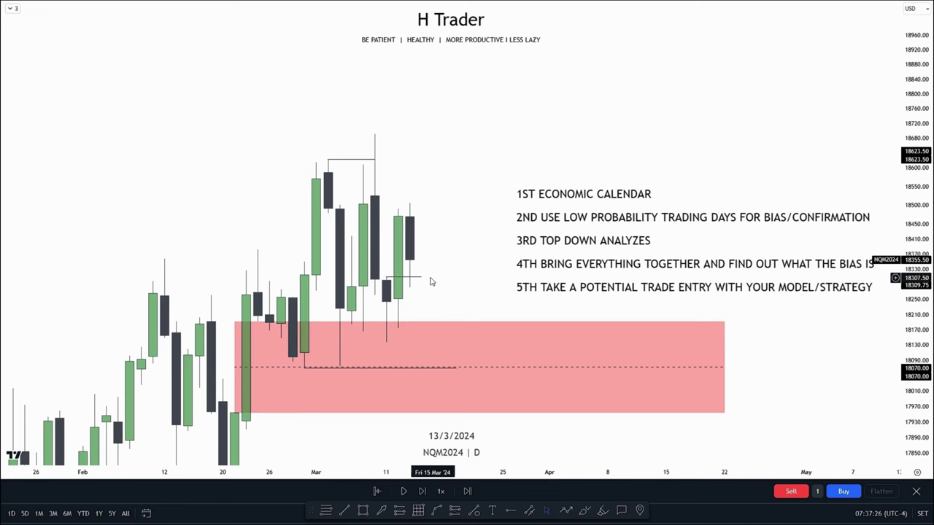
pyautogui.moveTo(428, 259); pyautogui.dragTo(431, 285)
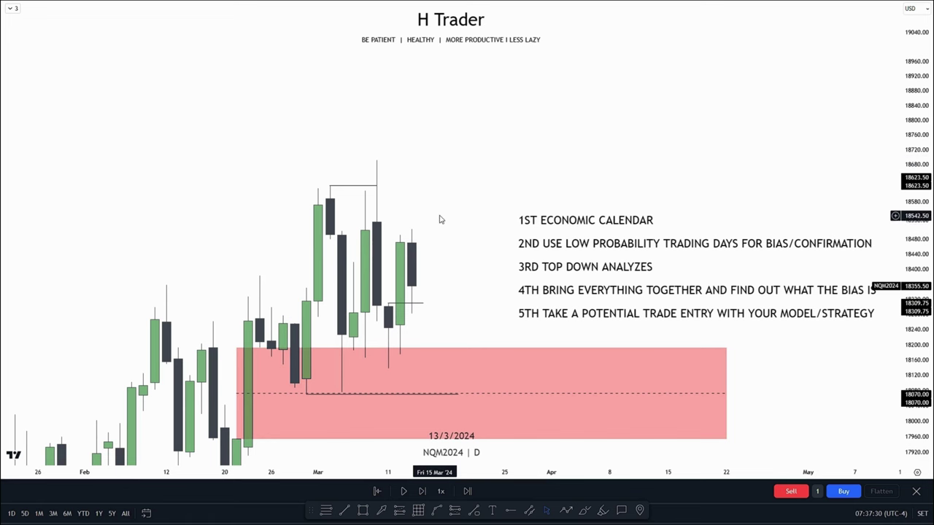
pyautogui.moveTo(461, 282); pyautogui.dragTo(465, 255)
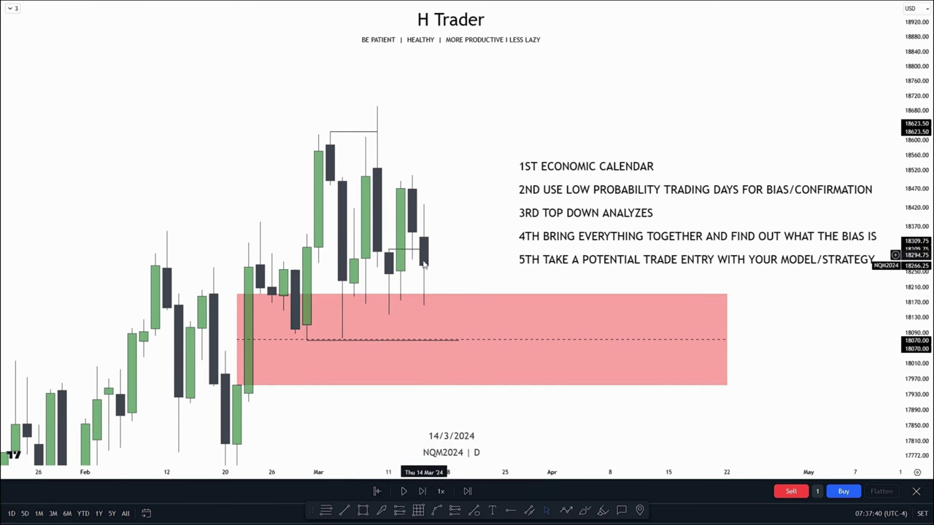
pyautogui.moveTo(458, 241); pyautogui.dragTo(464, 215)
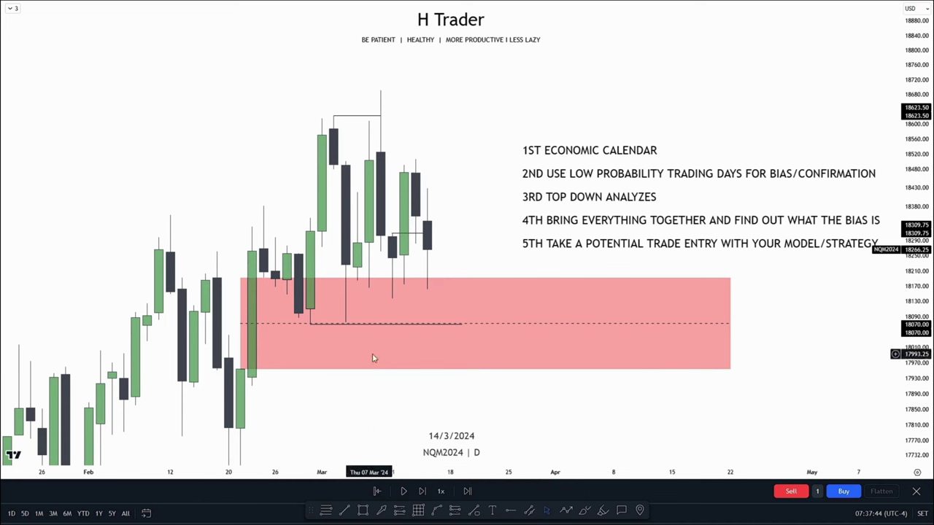
# - Draw a trend line from the 5 March low at 18075.00 to 18223.00 on 22 March and delete it
pyautogui.click(346, 512)
pyautogui.click(345, 323)
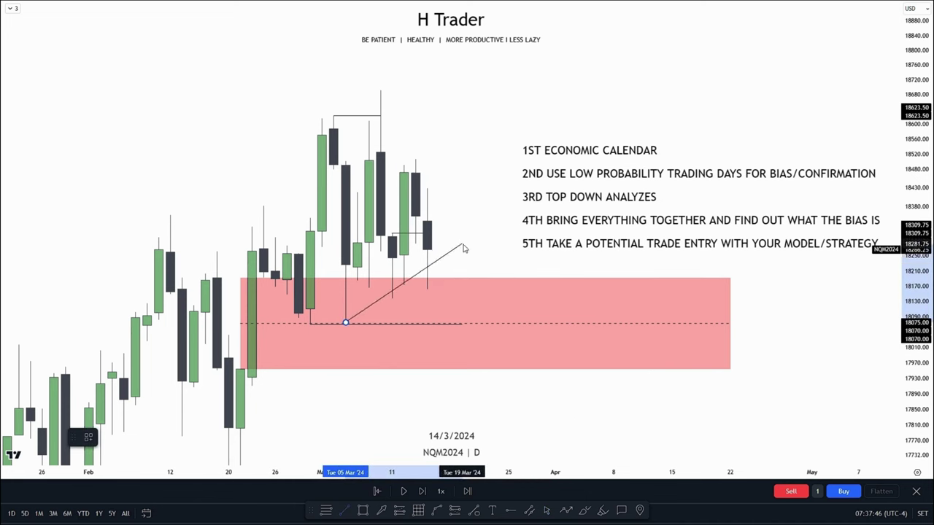
pyautogui.click(496, 268)
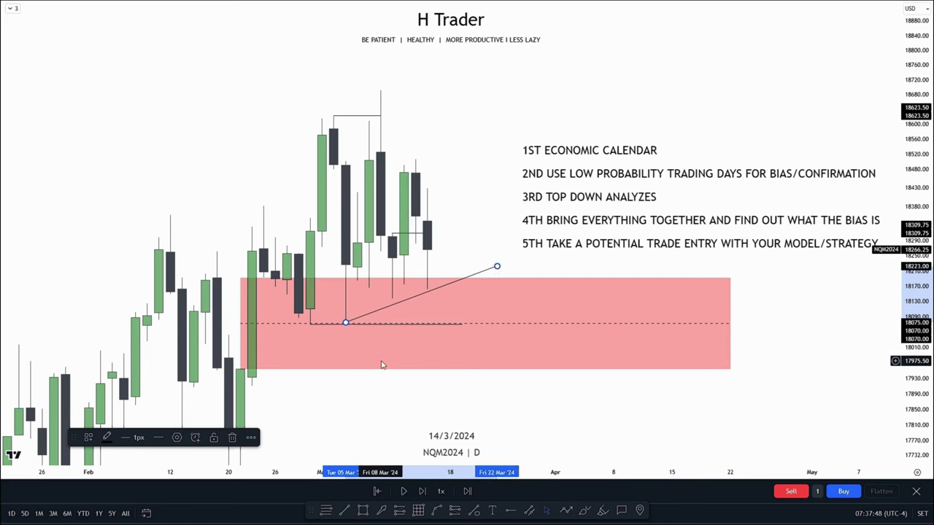
pyautogui.press('Delete')
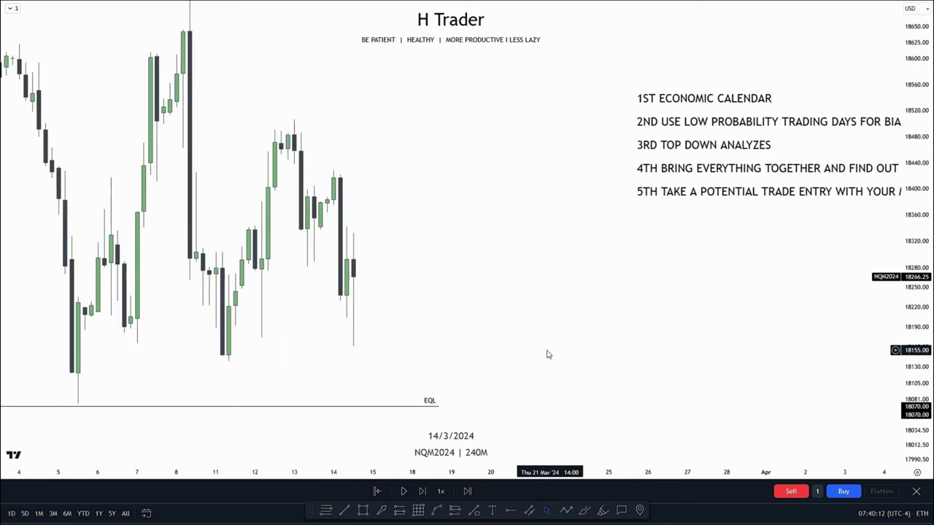
# - Move the five-step checklist text into the free space beside the latest candles on the 240-minute chart
pyautogui.moveTo(691, 151); pyautogui.dragTo(522, 273)
pyautogui.click(661, 126)
pyautogui.moveTo(627, 180); pyautogui.dragTo(692, 83)
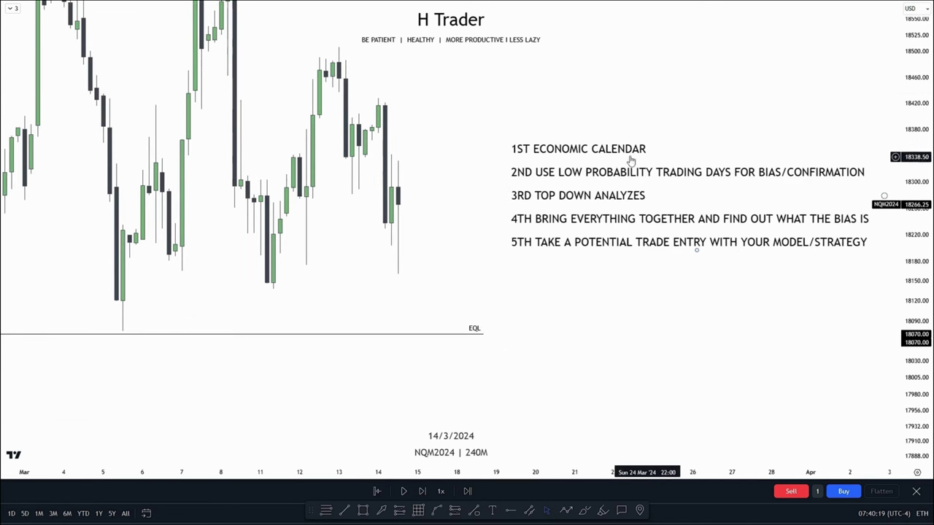
pyautogui.moveTo(609, 247); pyautogui.dragTo(606, 190)
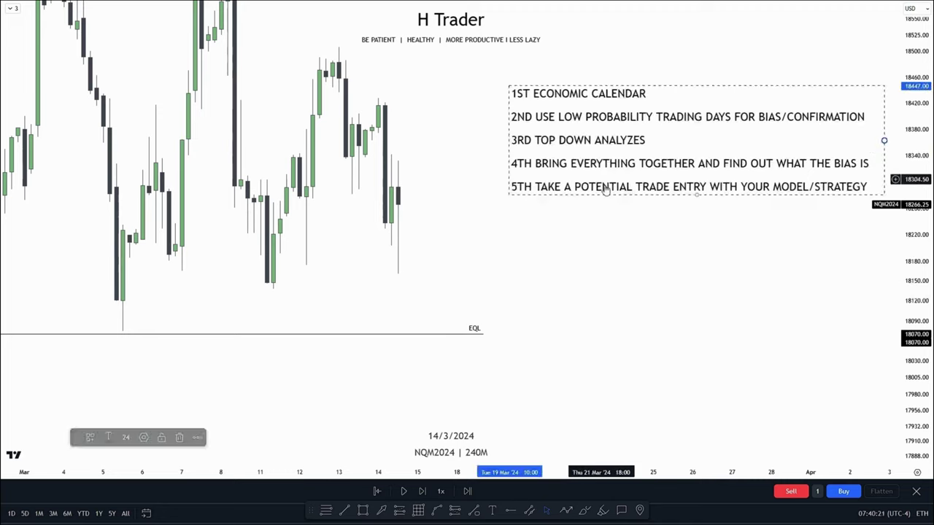
# - Mark the 13 March bearish gap from about 18399 to 18437 with a rectangle on the 240-minute chart
pyautogui.moveTo(529, 305); pyautogui.dragTo(590, 317)
pyautogui.scroll(-3, 693, 316)
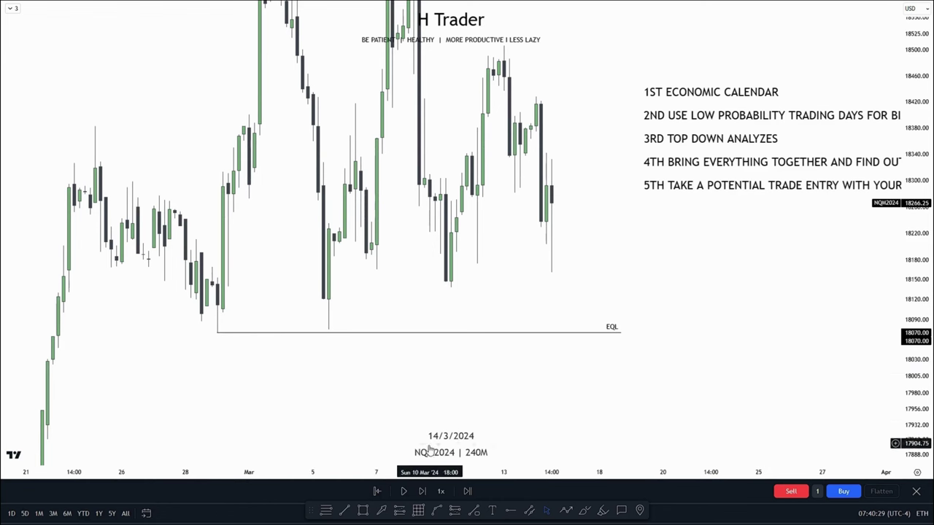
pyautogui.scroll(3, 525, 380)
pyautogui.scroll(5, 658, 296)
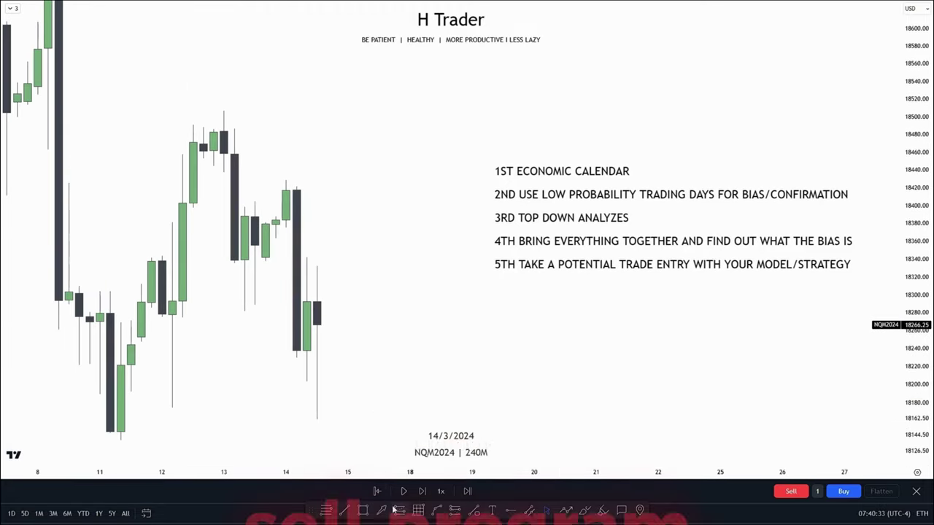
pyautogui.moveTo(223, 173)
pyautogui.mouseDown()
pyautogui.moveTo(243, 208)
pyautogui.moveTo(338, 196)
pyautogui.mouseUp()
pyautogui.click(391, 261)
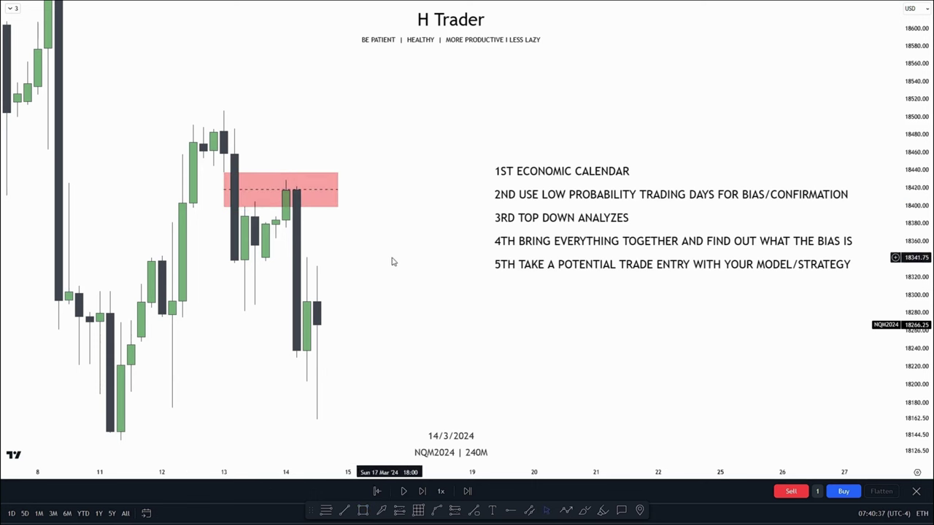
# - Draw a horizontal line at 18342.00 from the 13 March candle low to 17 March and delete it
pyautogui.click(346, 512)
pyautogui.click(264, 257)
pyautogui.click(389, 257)
pyautogui.click(240, 280)
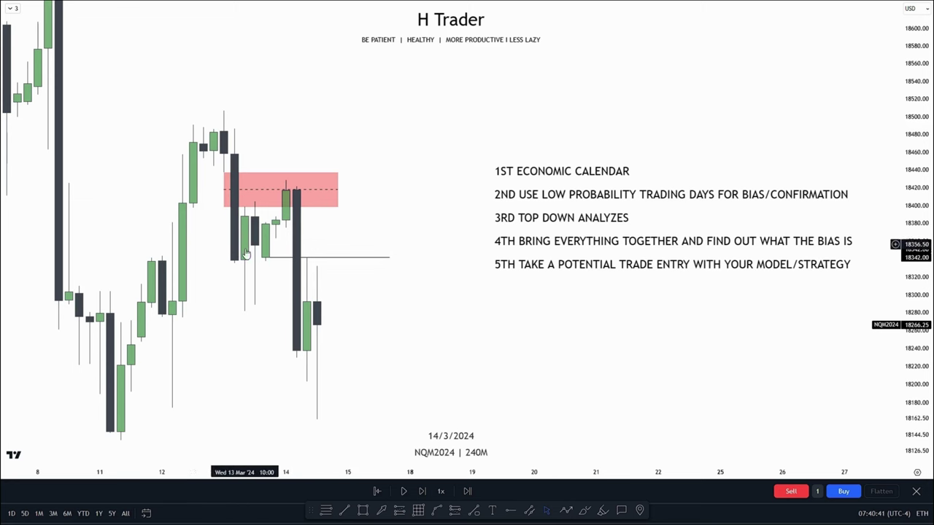
pyautogui.click(319, 258)
pyautogui.press('Delete')
# - Mark the 14 March evening gap from about 18251 to 18266 with a rectangle on the 60-minute chart
pyautogui.moveTo(383, 304); pyautogui.dragTo(460, 265)
pyautogui.moveTo(916, 270); pyautogui.dragTo(916, 311)
pyautogui.moveTo(501, 314); pyautogui.dragTo(459, 276)
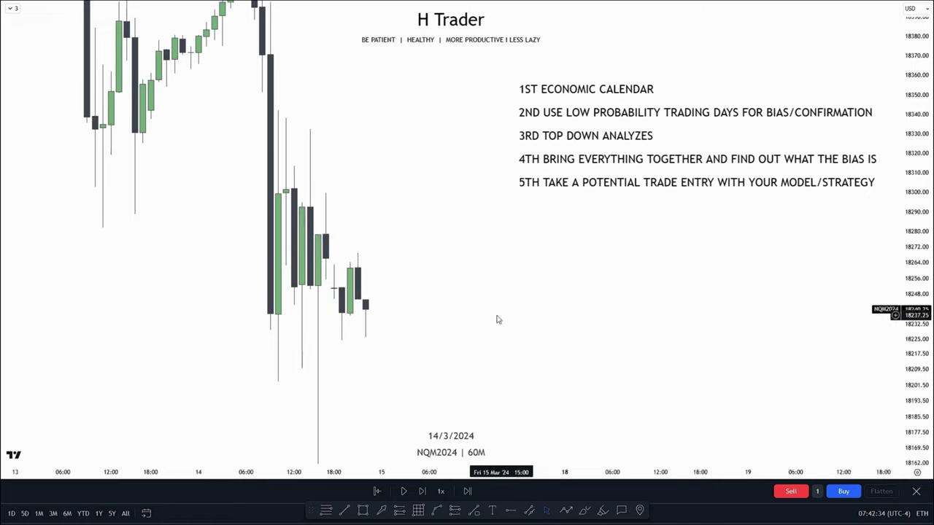
pyautogui.scroll(2, 559, 346)
pyautogui.click(362, 512)
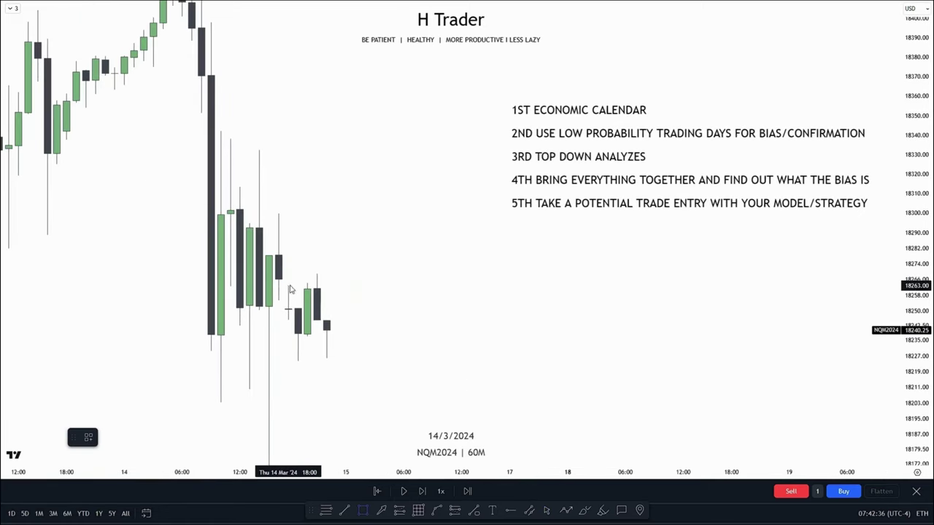
pyautogui.moveTo(284, 301); pyautogui.dragTo(501, 294)
# - Examine the wider 60-minute swings since early March against the EQL line at 18070.00
pyautogui.moveTo(391, 406); pyautogui.dragTo(386, 391)
pyautogui.moveTo(912, 218); pyautogui.dragTo(912, 369)
pyautogui.scroll(-9, 737, 343)
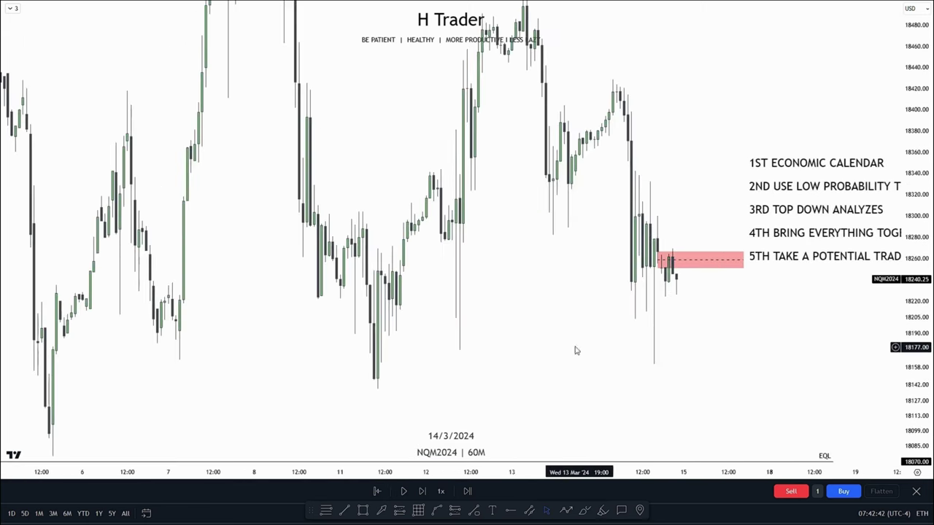
# - Examine the 60-minute lows from late February to 14 March against the EQL line at 18070.00 and the marked bearish gap
pyautogui.moveTo(544, 314); pyautogui.dragTo(467, 309)
pyautogui.scroll(3, 462, 309)
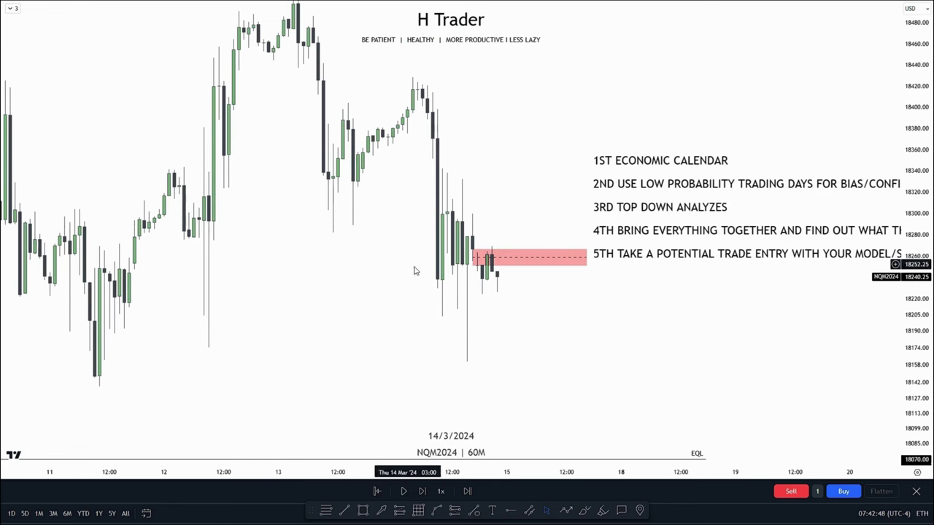
pyautogui.moveTo(391, 326); pyautogui.dragTo(496, 305)
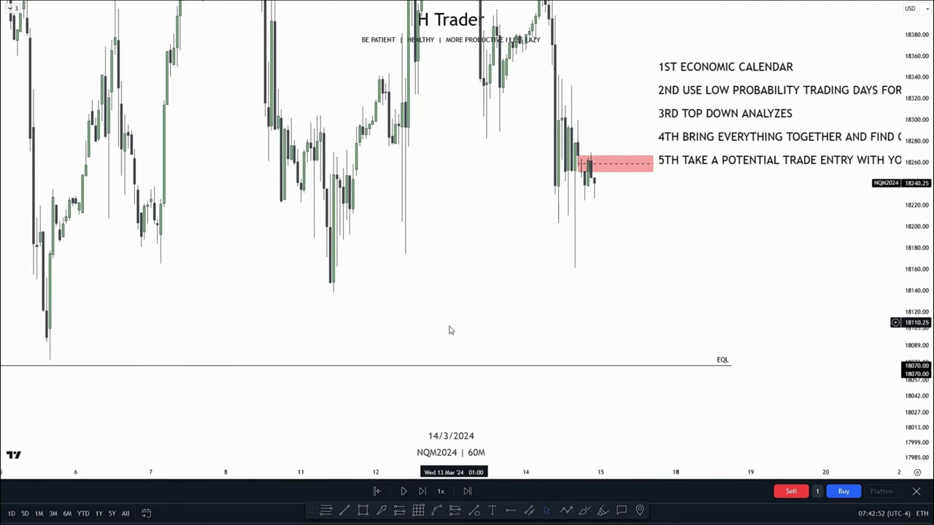
pyautogui.scroll(-2, 383, 332)
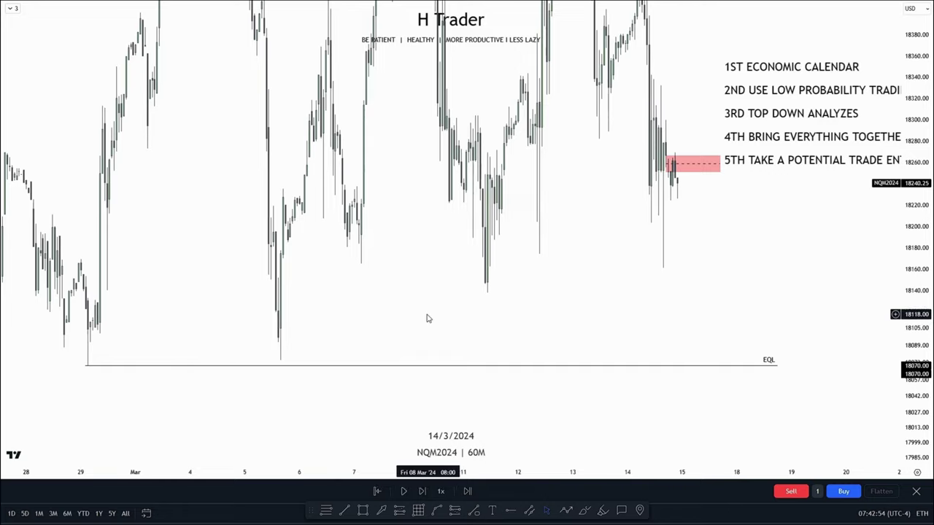
pyautogui.scroll(9, 430, 318)
pyautogui.moveTo(437, 318); pyautogui.dragTo(469, 379)
pyautogui.moveTo(914, 321); pyautogui.dragTo(912, 179)
pyautogui.scroll(4, 439, 319)
pyautogui.moveTo(437, 319); pyautogui.dragTo(558, 317)
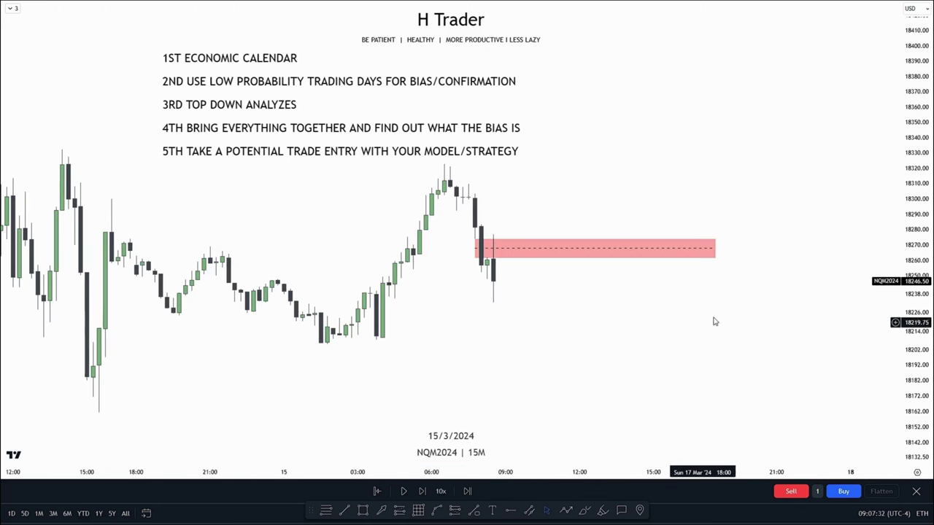
# - Draw a horizontal line at 18205.50 from the 15 March 01:30 candle low on the 15-minute chart
pyautogui.moveTo(860, 390); pyautogui.dragTo(846, 393)
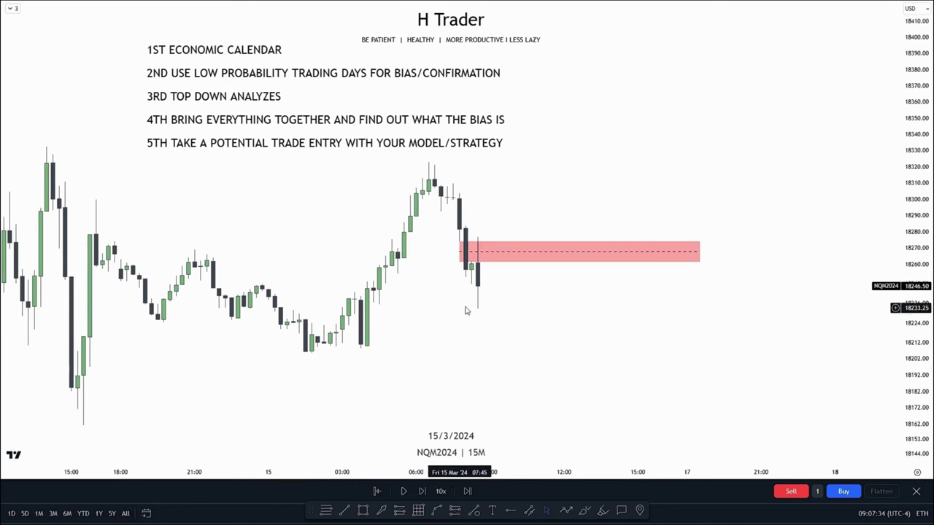
pyautogui.hscroll(3, 485, 299)
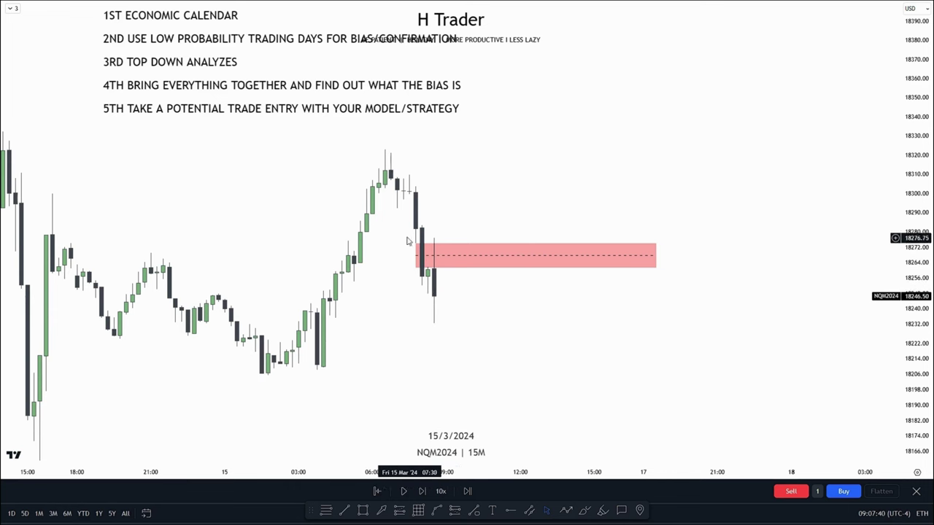
pyautogui.moveTo(476, 348); pyautogui.dragTo(437, 326)
pyautogui.moveTo(915, 210); pyautogui.dragTo(915, 245)
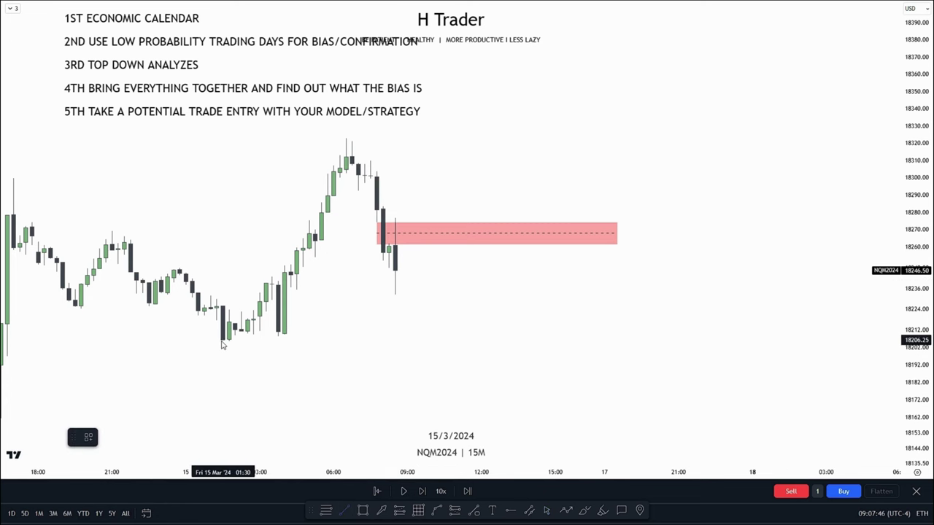
pyautogui.keyDown('shift'); pyautogui.click(470, 366); pyautogui.keyUp('shift')
pyautogui.moveTo(569, 452); pyautogui.dragTo(547, 286)
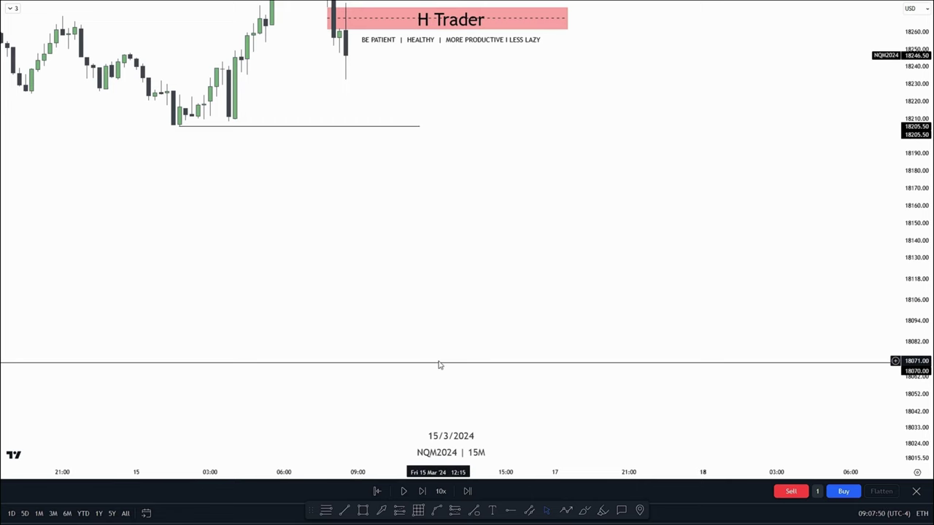
pyautogui.rightClick(430, 328)
pyautogui.moveTo(536, 225); pyautogui.dragTo(611, 435)
# - Mark the 18258.75 level with a short horizontal line from about 08:20 to 08:30 on the 15 March 5-minute chart
pyautogui.moveTo(916, 379); pyautogui.dragTo(917, 316)
pyautogui.moveTo(726, 317); pyautogui.dragTo(799, 354)
pyautogui.scroll(2, 696, 377)
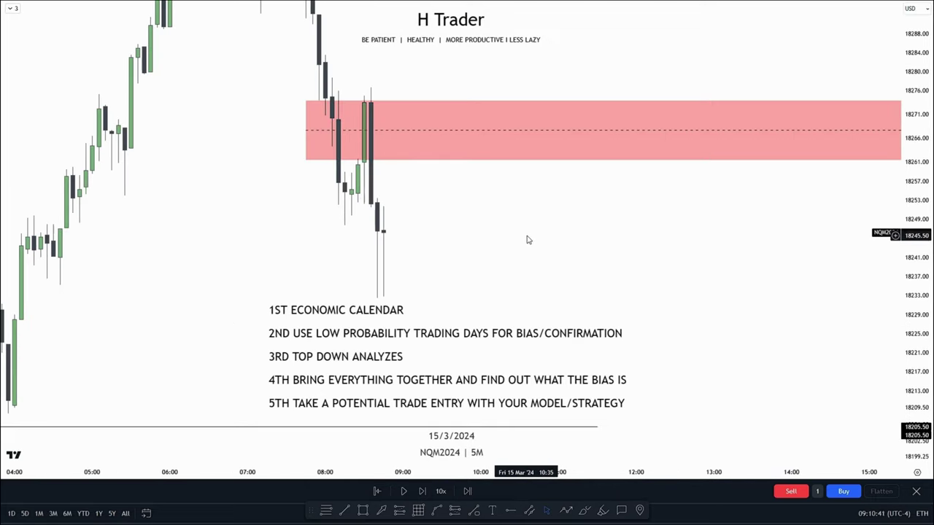
pyautogui.scroll(3, 552, 275)
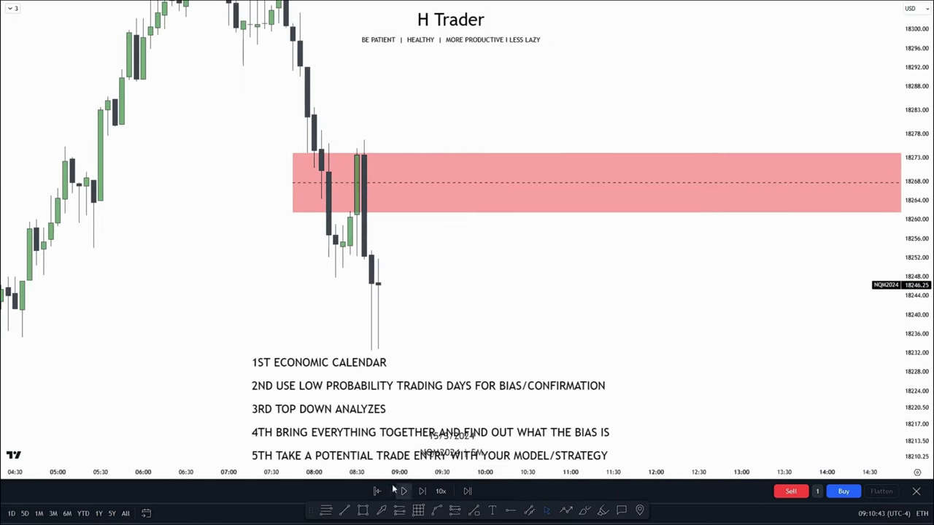
pyautogui.click(357, 226)
pyautogui.moveTo(483, 253); pyautogui.dragTo(512, 297)
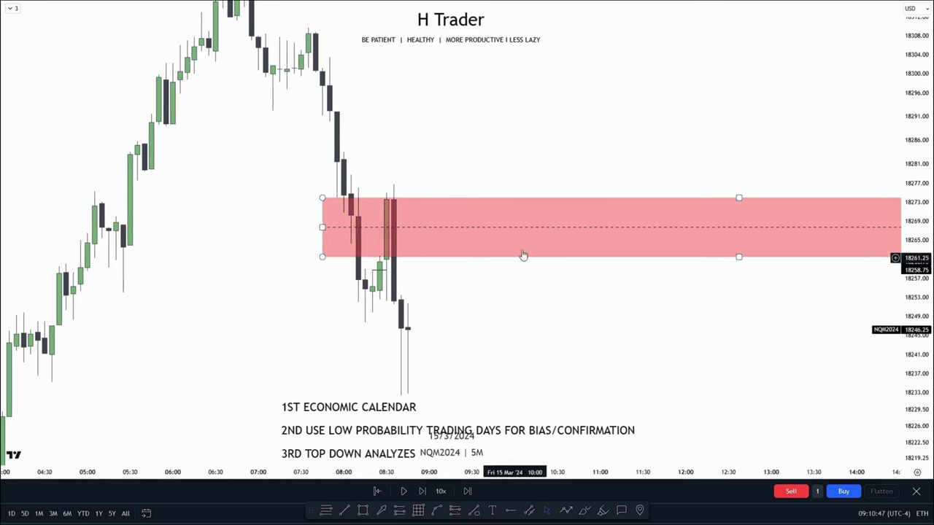
pyautogui.click(467, 182)
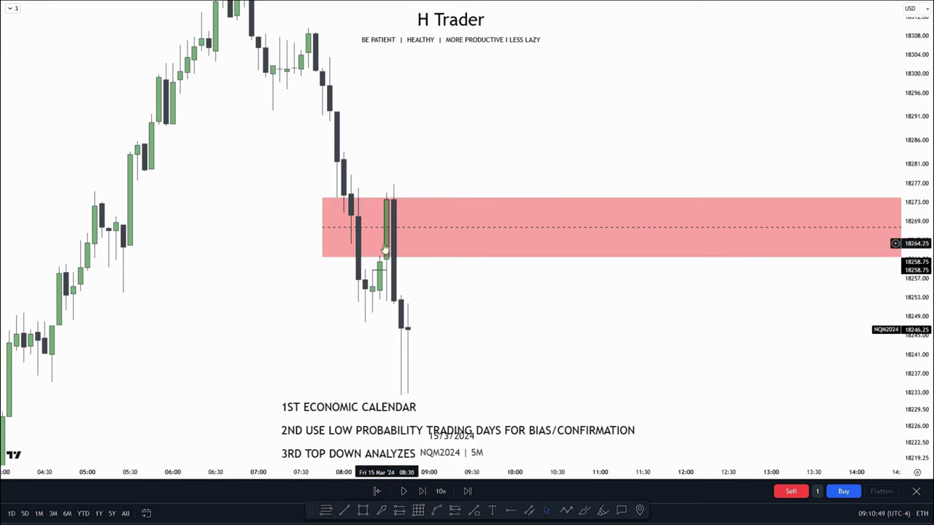
# - Review the 5-minute reaction from the bearish gap against the five-step checklist and the target line at 18205.50
pyautogui.scroll(1, 398, 225)
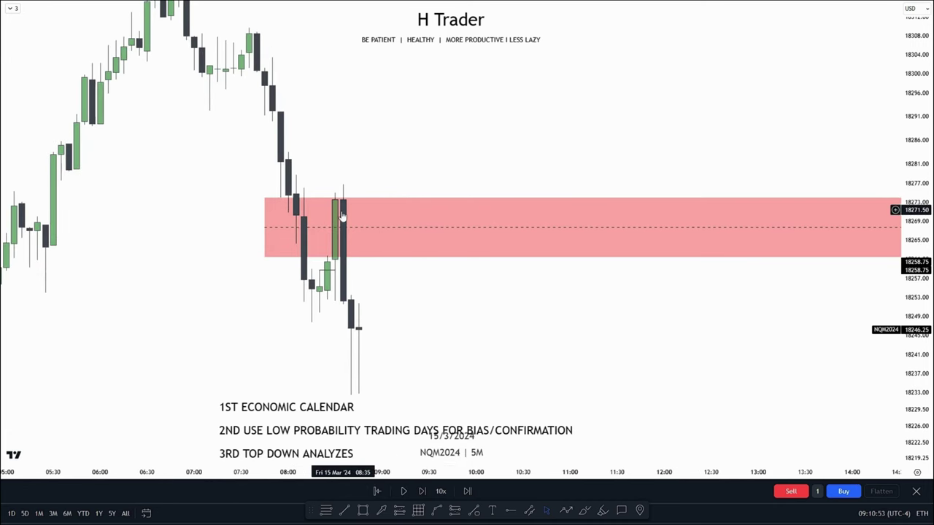
pyautogui.moveTo(542, 341); pyautogui.dragTo(531, 197)
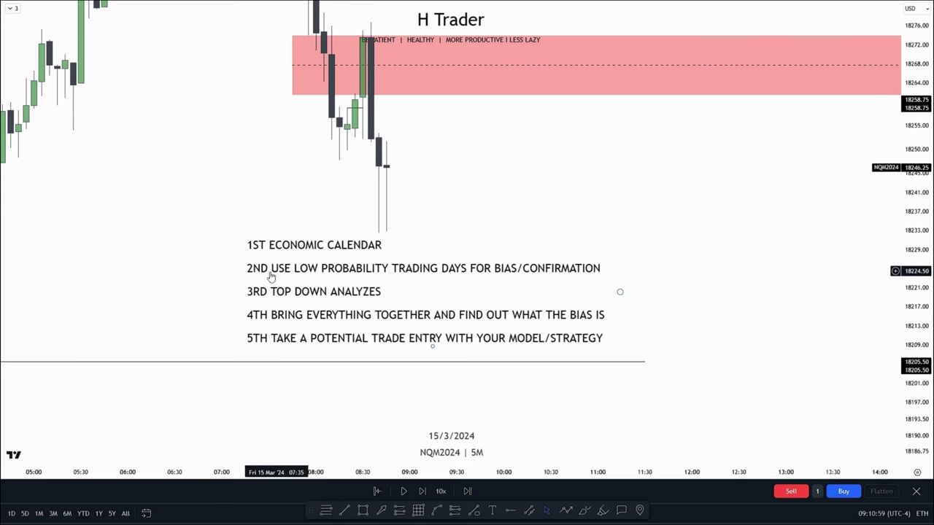
pyautogui.moveTo(483, 165); pyautogui.dragTo(465, 136)
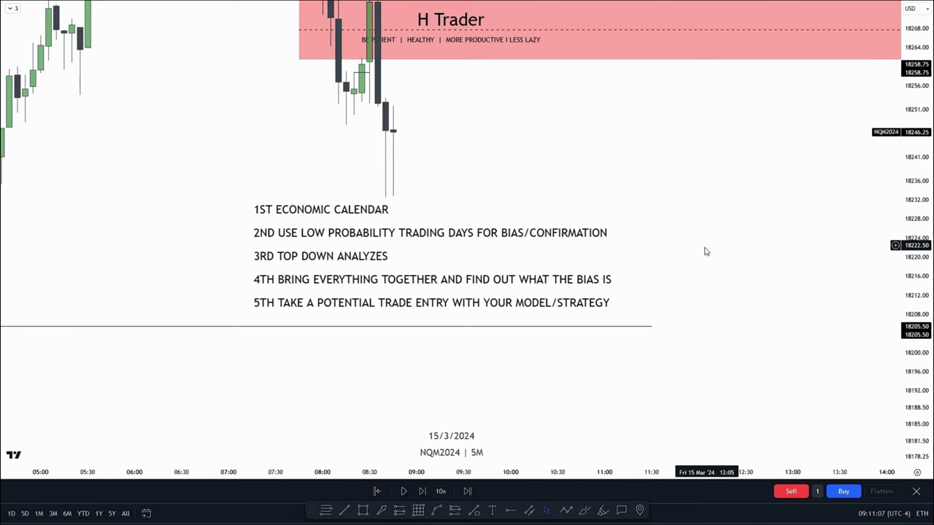
pyautogui.moveTo(704, 253); pyautogui.dragTo(715, 346)
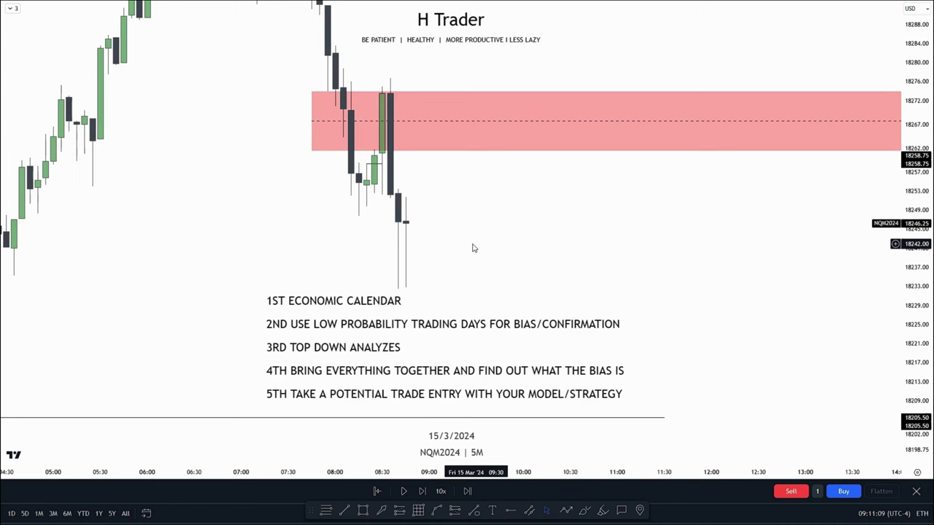
pyautogui.moveTo(472, 248); pyautogui.dragTo(399, 325)
pyautogui.moveTo(501, 293); pyautogui.dragTo(498, 221)
pyautogui.moveTo(668, 364); pyautogui.dragTo(686, 283)
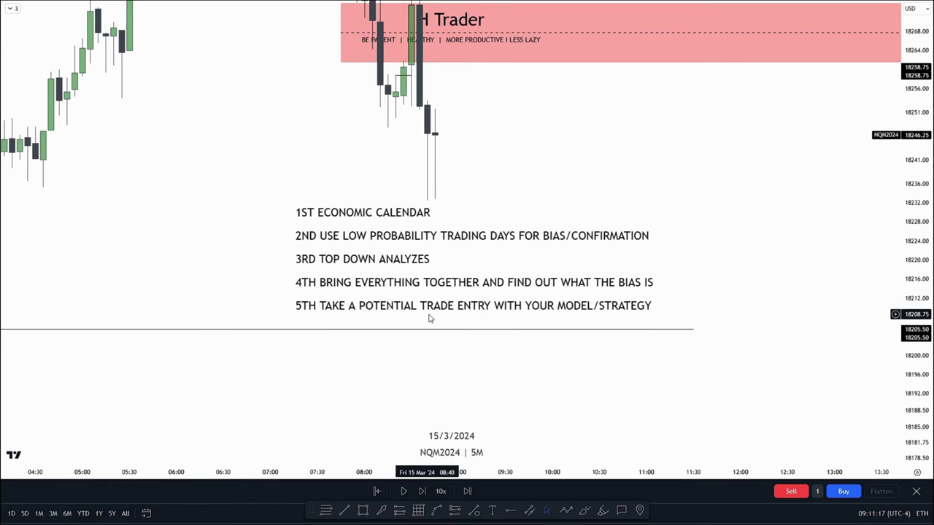
pyautogui.moveTo(760, 244); pyautogui.dragTo(749, 271)
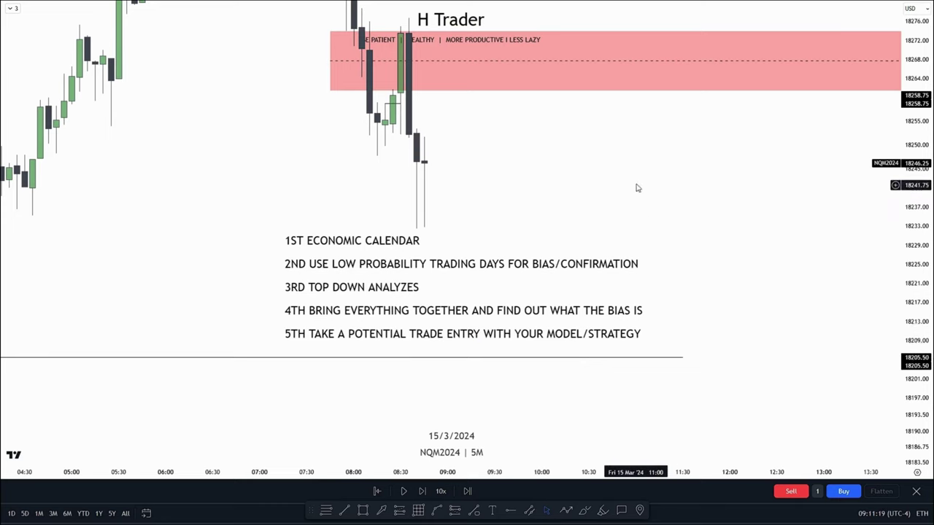
pyautogui.moveTo(636, 188); pyautogui.dragTo(675, 271)
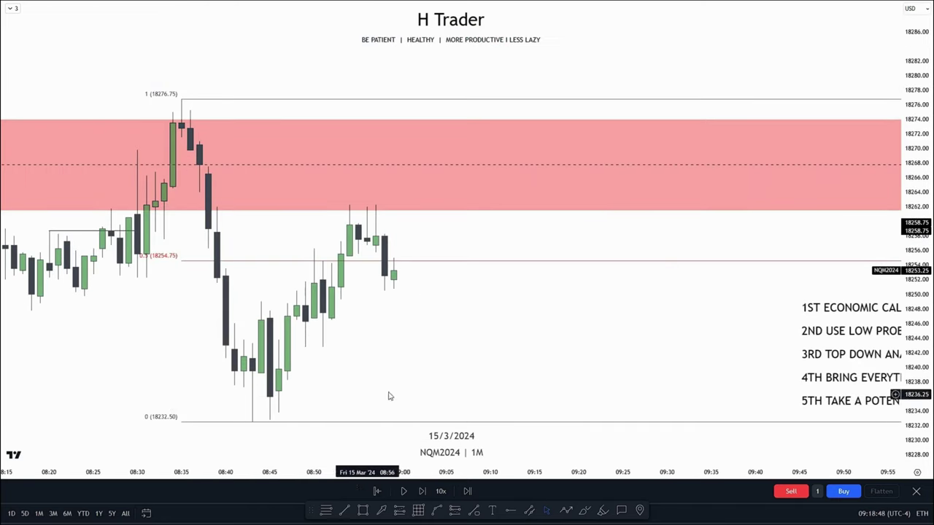
# - Mark the 08:37 gap from 18262.00 to 18264.00 with a rectangle on the 1-minute chart and delete it
pyautogui.moveTo(932, 333); pyautogui.dragTo(930, 313)
pyautogui.moveTo(435, 363); pyautogui.dragTo(464, 347)
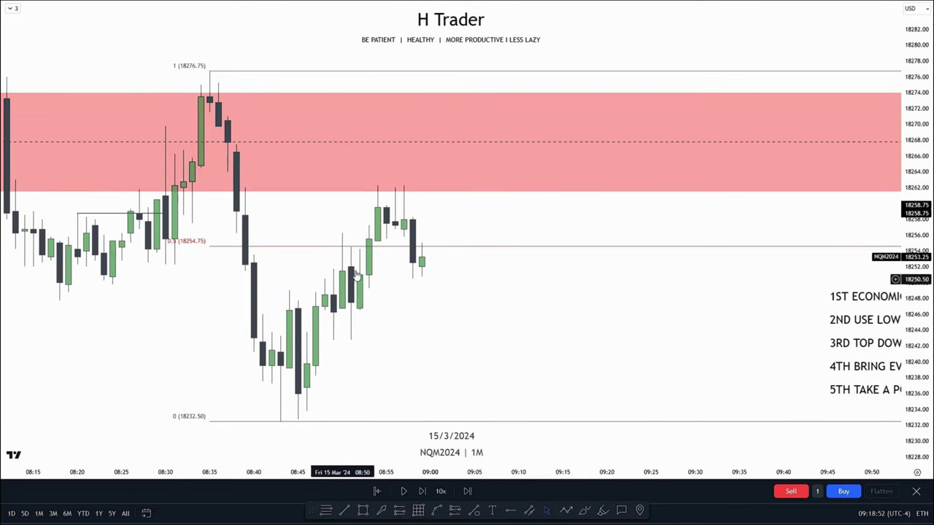
pyautogui.moveTo(453, 315); pyautogui.dragTo(450, 320)
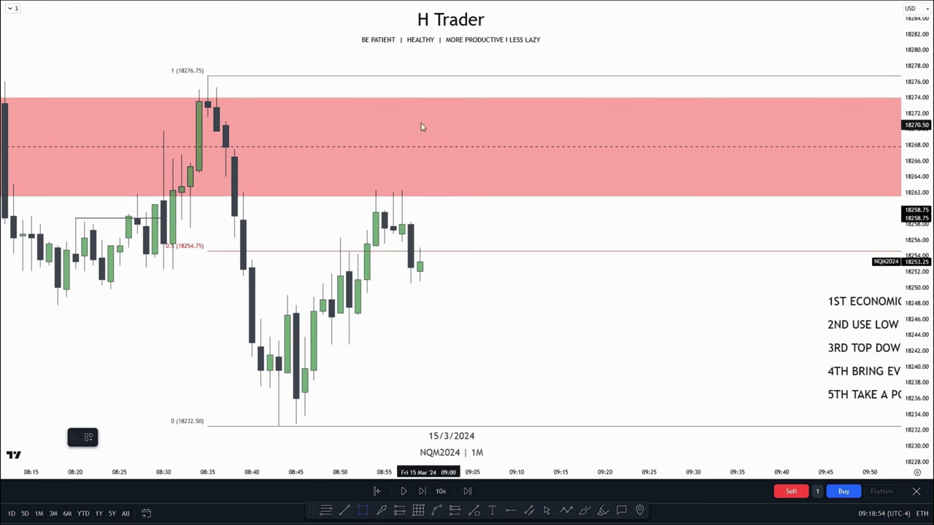
pyautogui.moveTo(225, 182)
pyautogui.mouseDown()
pyautogui.moveTo(659, 209)
pyautogui.moveTo(702, 192)
pyautogui.mouseUp()
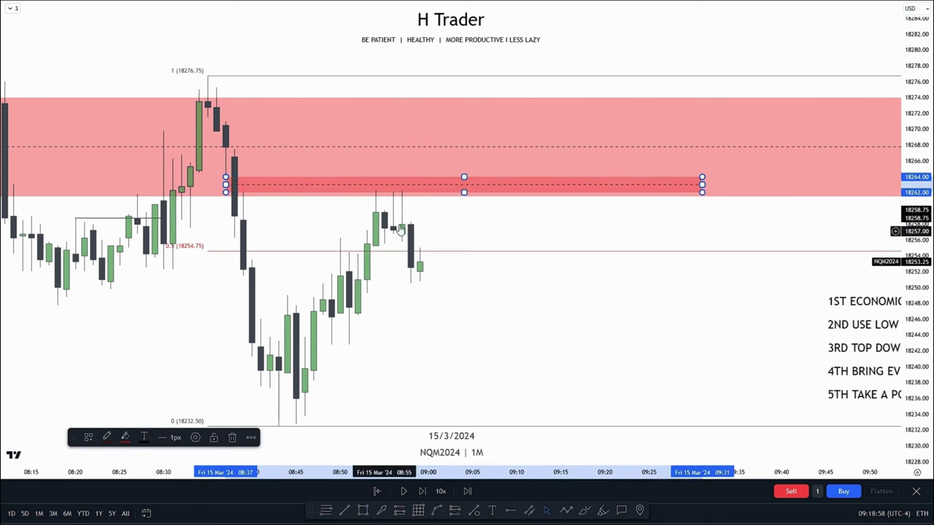
pyautogui.press('Delete')
# - Draw a horizontal line at 18257.25 from the 08:53 candle high on the 1-minute chart and delete it
pyautogui.moveTo(916, 328); pyautogui.dragTo(863, 158)
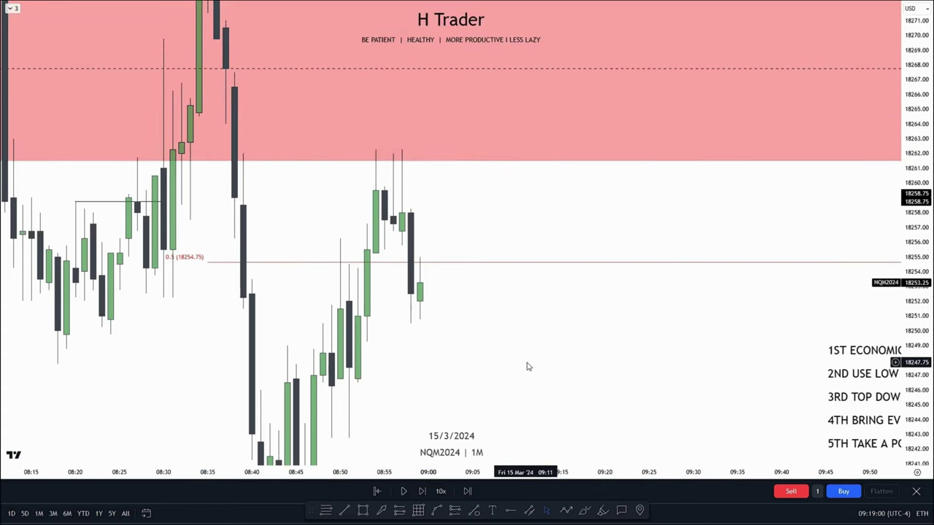
pyautogui.scroll(2, 529, 366)
pyautogui.moveTo(471, 331); pyautogui.dragTo(508, 349)
pyautogui.moveTo(294, 243); pyautogui.dragTo(506, 241)
pyautogui.click(282, 199)
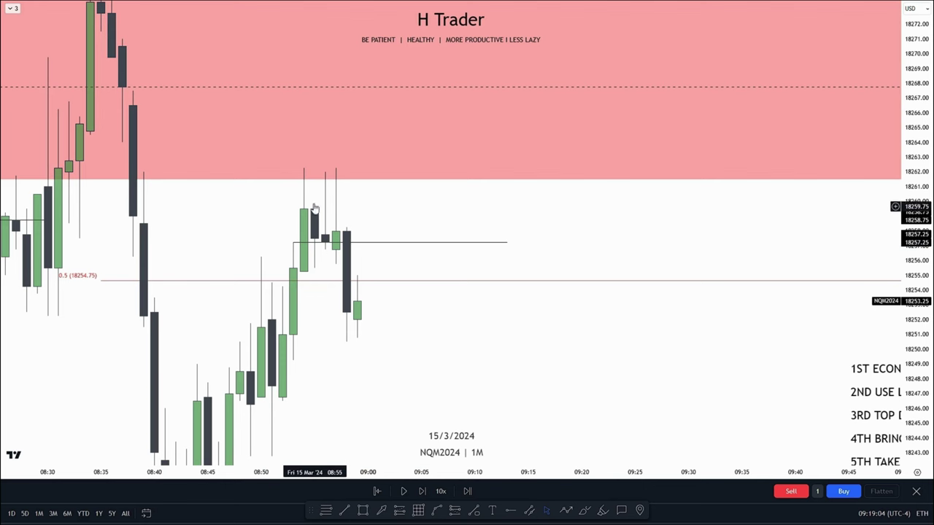
pyautogui.moveTo(550, 277); pyautogui.dragTo(565, 273)
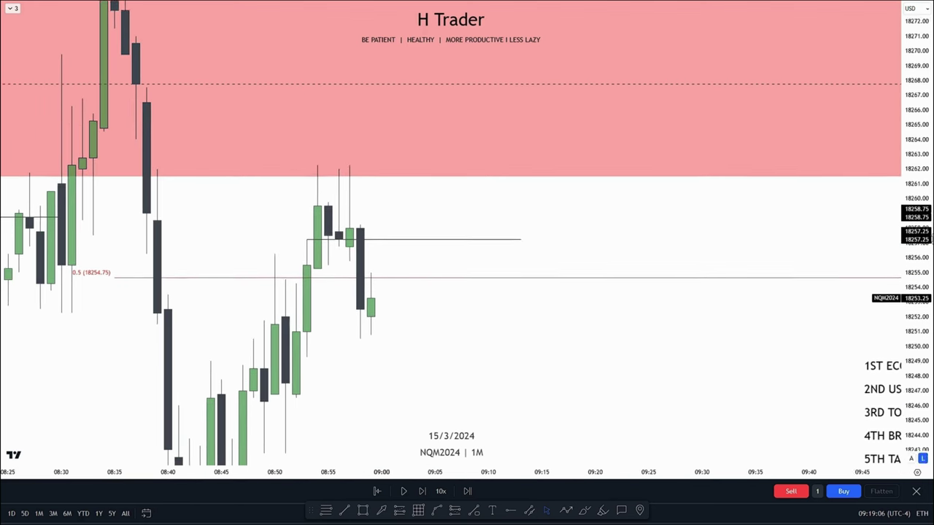
pyautogui.moveTo(917, 241); pyautogui.dragTo(916, 282)
pyautogui.click(379, 241)
pyautogui.press('Delete')
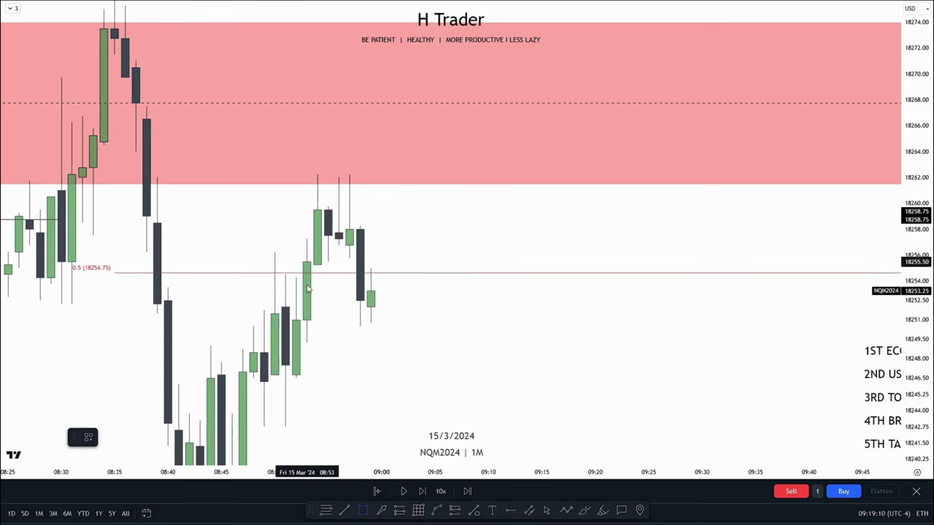
# - Mark the fair value gap from 18254.25 to 18255.25 with a rectangle from 08:52 to about 09:27 on the 1-minute chart
pyautogui.moveTo(295, 278); pyautogui.dragTo(669, 266)
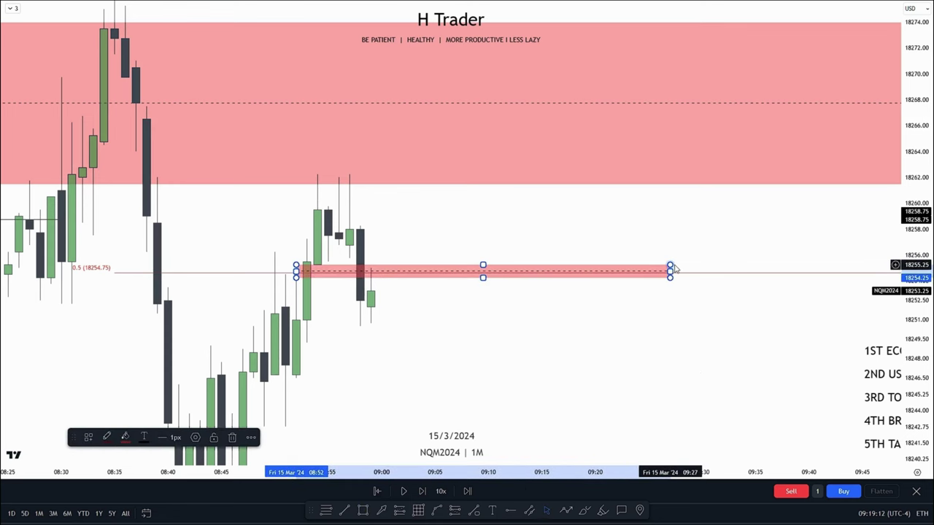
pyautogui.click(380, 246)
pyautogui.moveTo(914, 194); pyautogui.dragTo(913, 268)
pyautogui.scroll(-1, 488, 356)
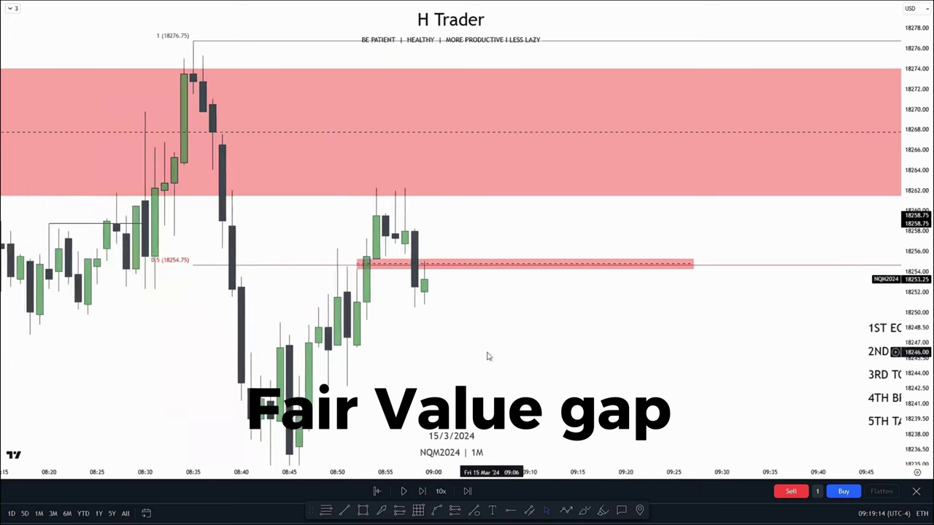
pyautogui.moveTo(488, 356); pyautogui.dragTo(466, 349)
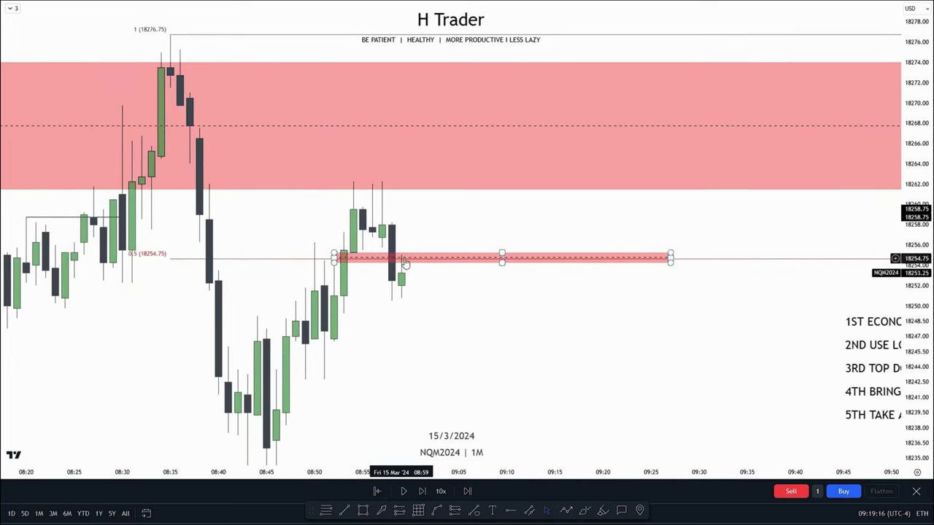
pyautogui.moveTo(413, 319); pyautogui.dragTo(408, 305)
pyautogui.moveTo(915, 321); pyautogui.dragTo(915, 294)
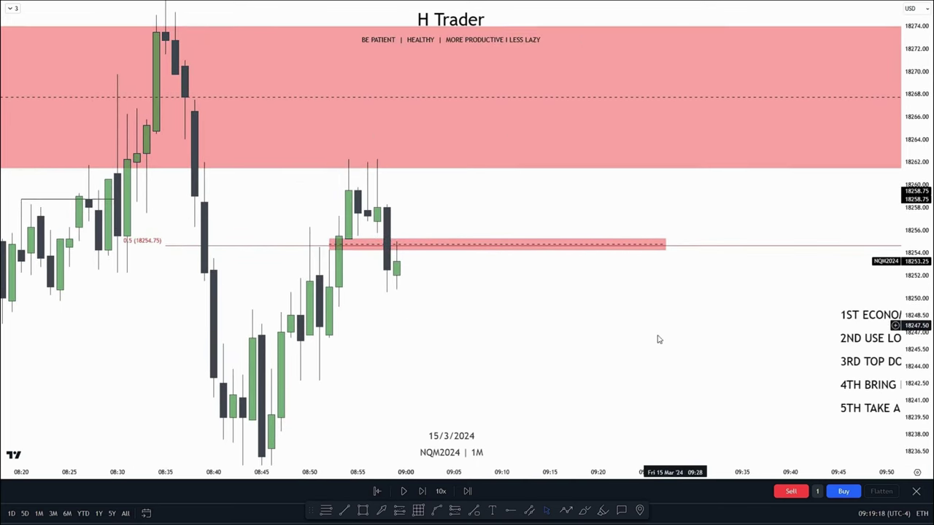
# - Place a short position projection at the fair value gap with entry at 18254.25 and stop at 18262.25
pyautogui.click(328, 251)
pyautogui.moveTo(328, 150); pyautogui.dragTo(329, 159)
pyautogui.click(798, 349)
pyautogui.scroll(-1, 660, 359)
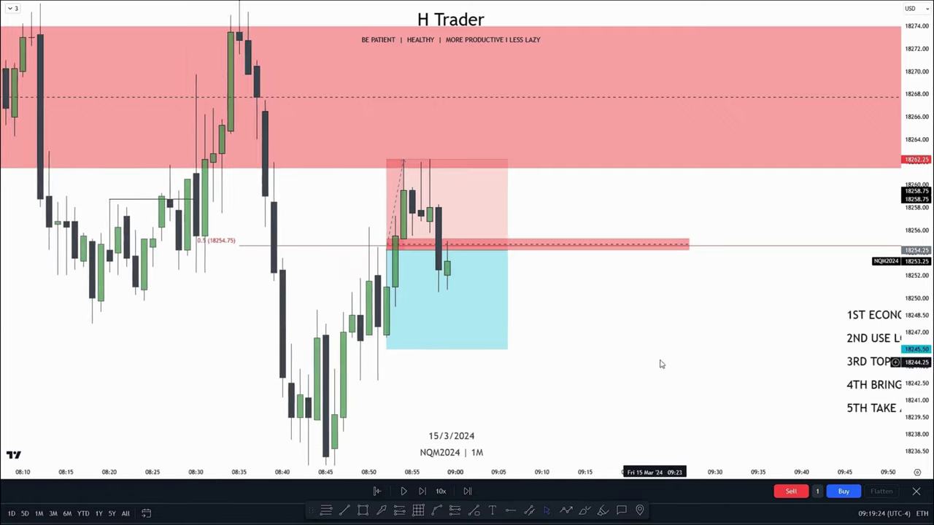
# - Extend the short position's target down to the horizontal line at 18205.50
pyautogui.moveTo(661, 361); pyautogui.dragTo(696, 289)
pyautogui.moveTo(915, 199); pyautogui.dragTo(915, 319)
pyautogui.scroll(-2, 773, 314)
pyautogui.moveTo(666, 310); pyautogui.dragTo(592, 295)
pyautogui.moveTo(437, 248); pyautogui.dragTo(387, 355)
pyautogui.scroll(-3, 611, 413)
pyautogui.moveTo(610, 413); pyautogui.dragTo(559, 359)
pyautogui.moveTo(915, 277); pyautogui.dragTo(915, 361)
pyautogui.scroll(-1, 678, 356)
pyautogui.moveTo(678, 356); pyautogui.dragTo(591, 289)
pyautogui.moveTo(494, 206); pyautogui.dragTo(493, 345)
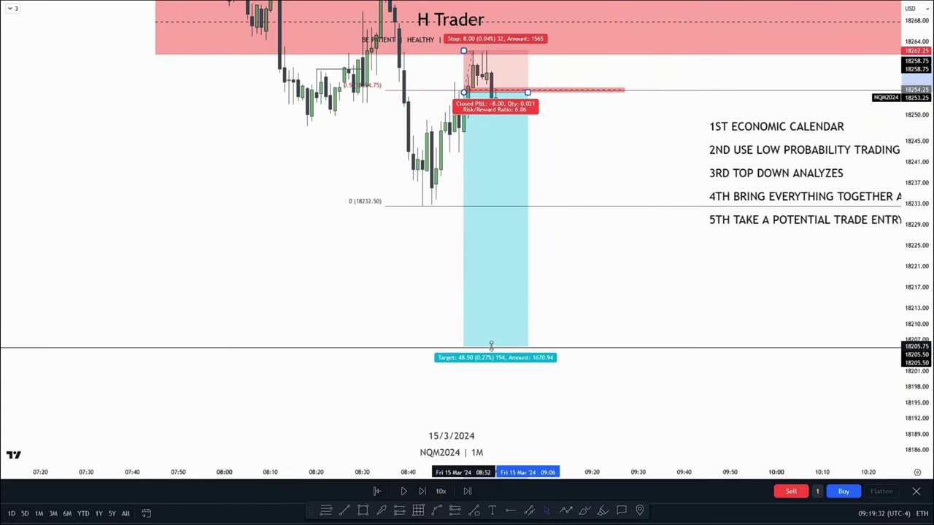
pyautogui.scroll(-12, 375, 314)
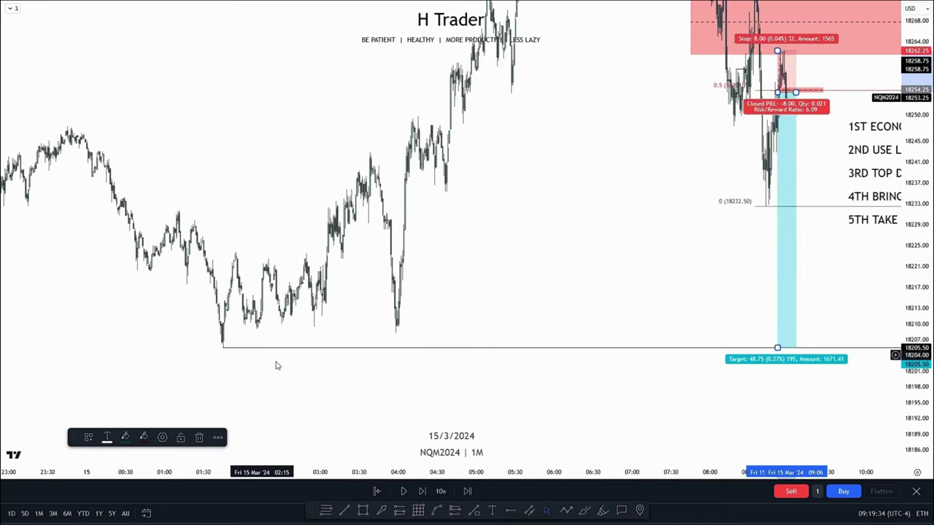
pyautogui.click(481, 283)
# - Open a short replay trade by selling one NQM2024 contract at the current price of 18253.25
pyautogui.scroll(2, 483, 283)
pyautogui.scroll(6, 481, 284)
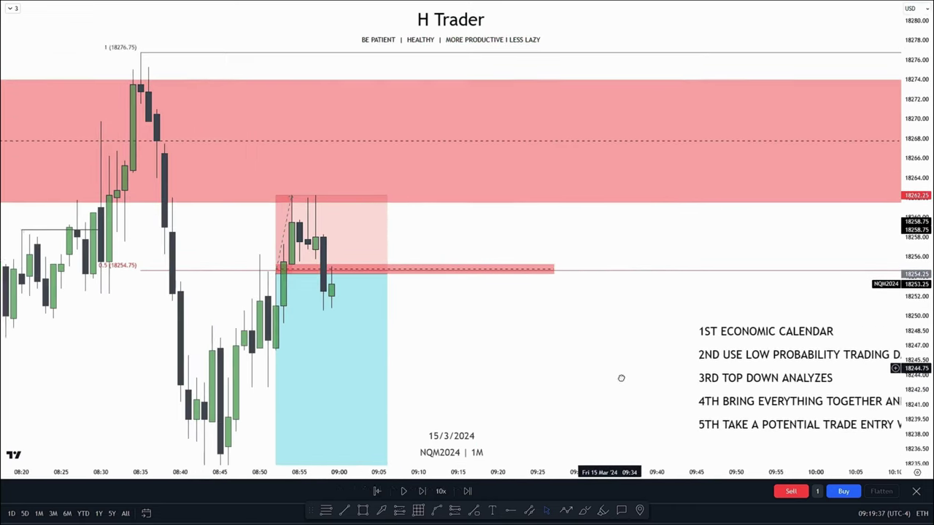
pyautogui.click(791, 491)
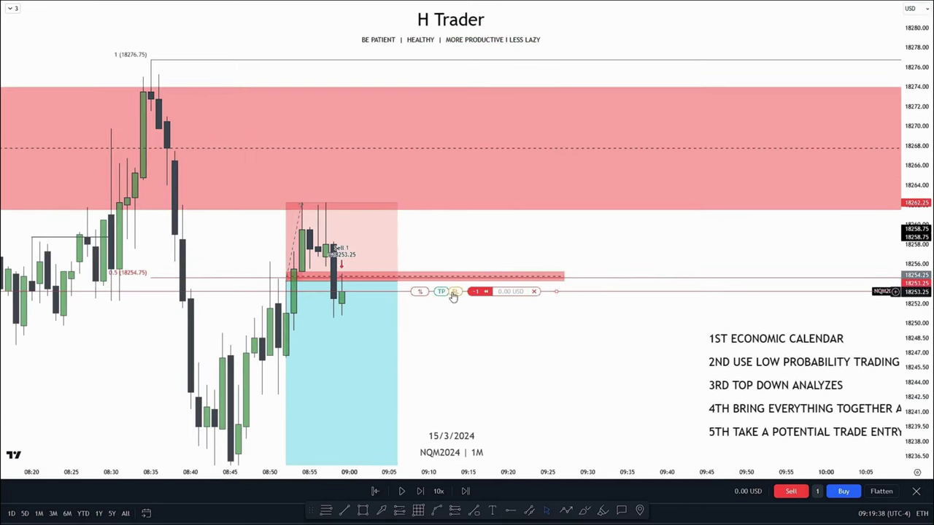
# - Attach a stop loss at 18262.25 and a take profit at 18205.50 to the open short trade
pyautogui.moveTo(444, 206); pyautogui.dragTo(445, 206)
pyautogui.moveTo(565, 343); pyautogui.dragTo(501, 164)
pyautogui.moveTo(577, 217); pyautogui.dragTo(605, 153)
pyautogui.moveTo(931, 73); pyautogui.dragTo(921, 259)
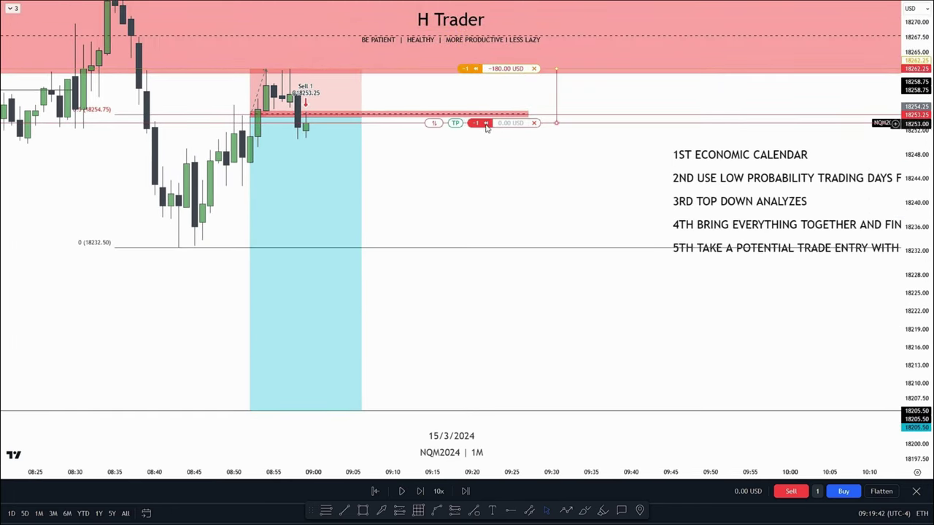
pyautogui.moveTo(464, 415); pyautogui.dragTo(464, 413)
pyautogui.moveTo(460, 292); pyautogui.dragTo(609, 425)
pyautogui.moveTo(918, 379); pyautogui.dragTo(917, 267)
# - Play the replay to 09:03 and mark the swing low at 18242.75 with a line from 08:49 to about 09:15
pyautogui.moveTo(631, 387); pyautogui.dragTo(562, 336)
pyautogui.click(399, 493)
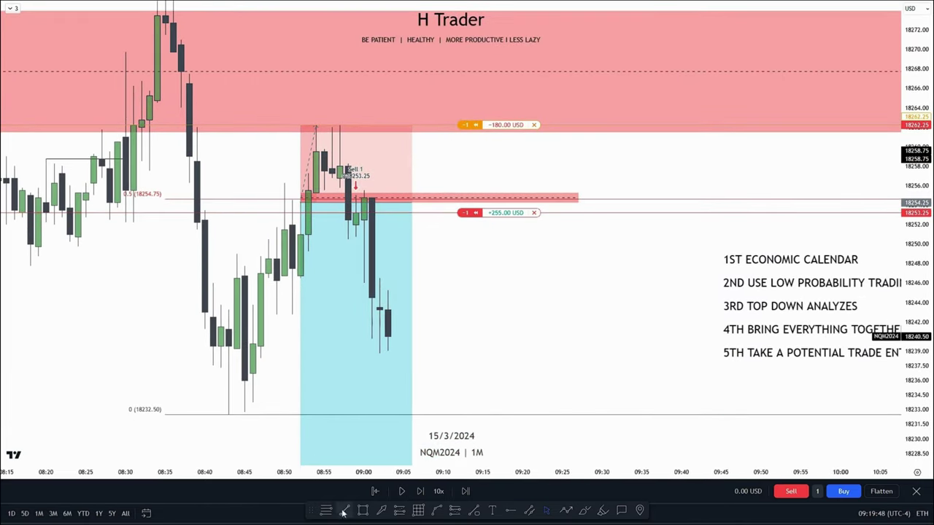
pyautogui.click(482, 314)
# - Move the stop loss to break even at 18253.25 and play the replay past the 18205.50 target
pyautogui.moveTo(480, 125); pyautogui.dragTo(501, 217)
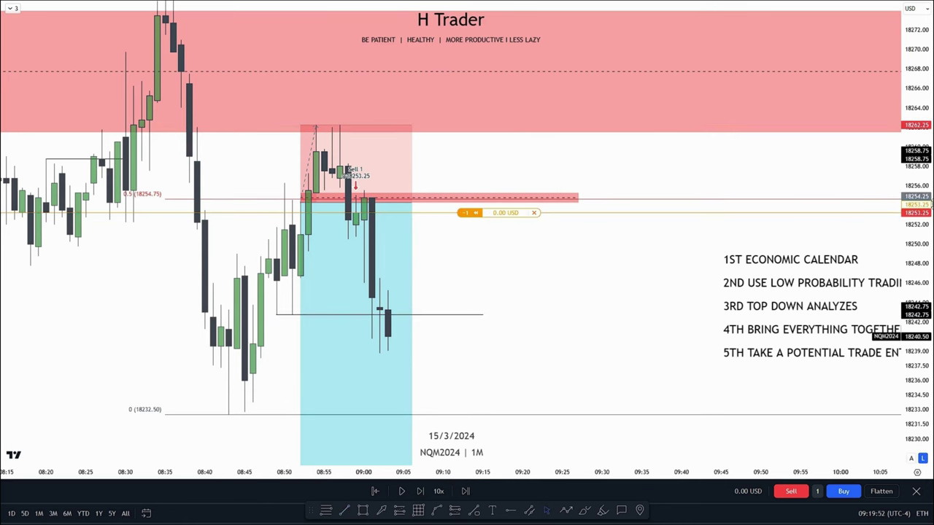
pyautogui.moveTo(917, 263); pyautogui.dragTo(917, 314)
pyautogui.moveTo(652, 331); pyautogui.dragTo(646, 254)
pyautogui.moveTo(917, 252); pyautogui.dragTo(917, 362)
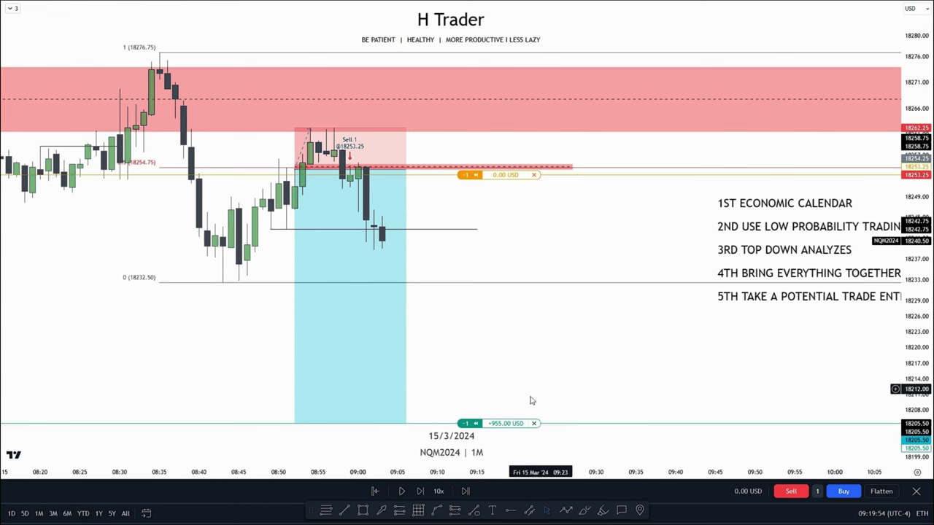
pyautogui.click(400, 492)
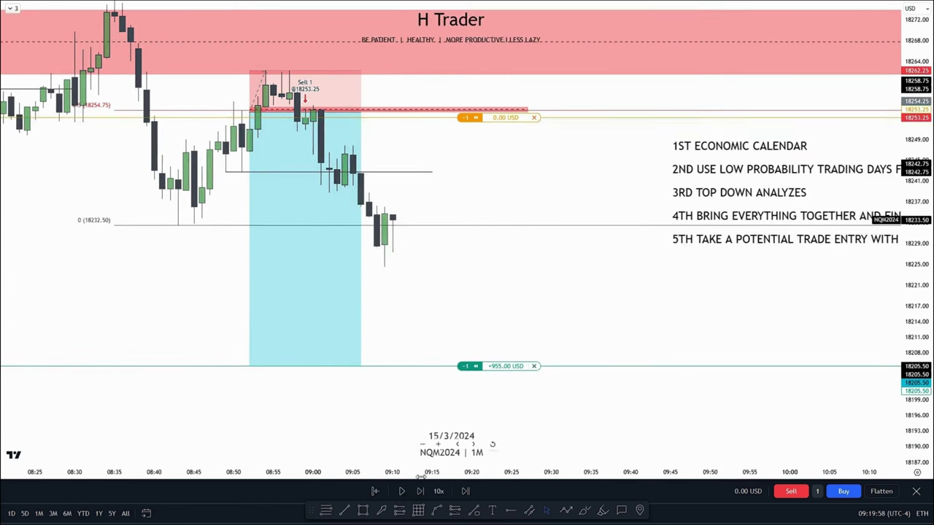
pyautogui.click(403, 492)
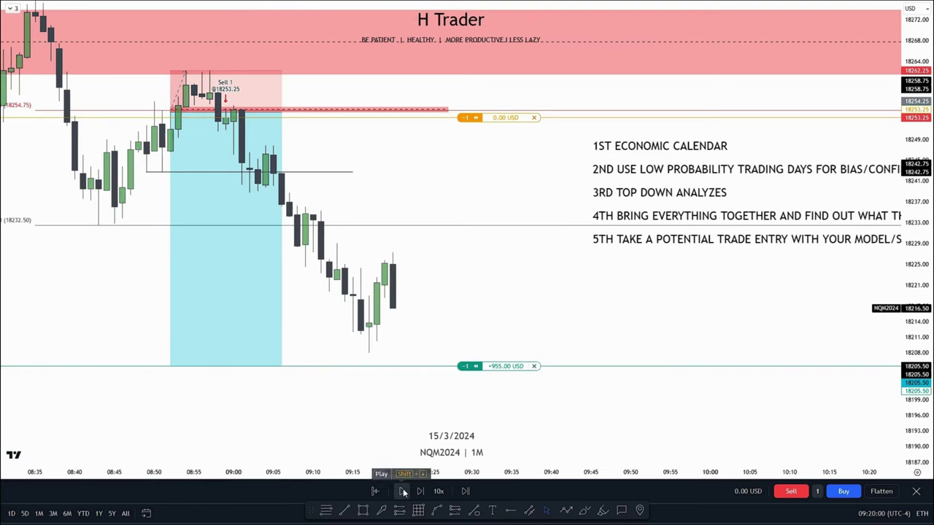
pyautogui.click(403, 493)
pyautogui.moveTo(464, 404); pyautogui.dragTo(533, 351)
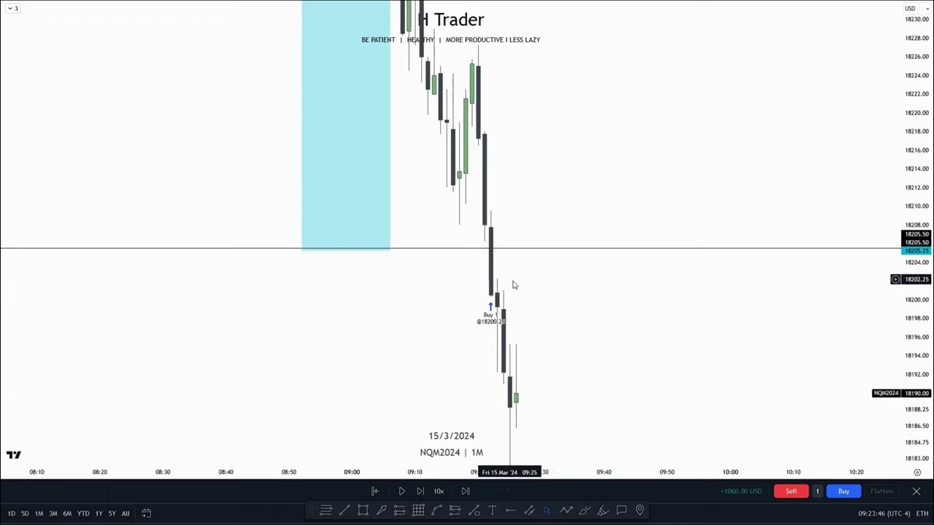
# - Mark the 09:15 low at 18212.00 with a short line from 09:12 and set the short position projection's target to it
pyautogui.scroll(-14, 514, 284)
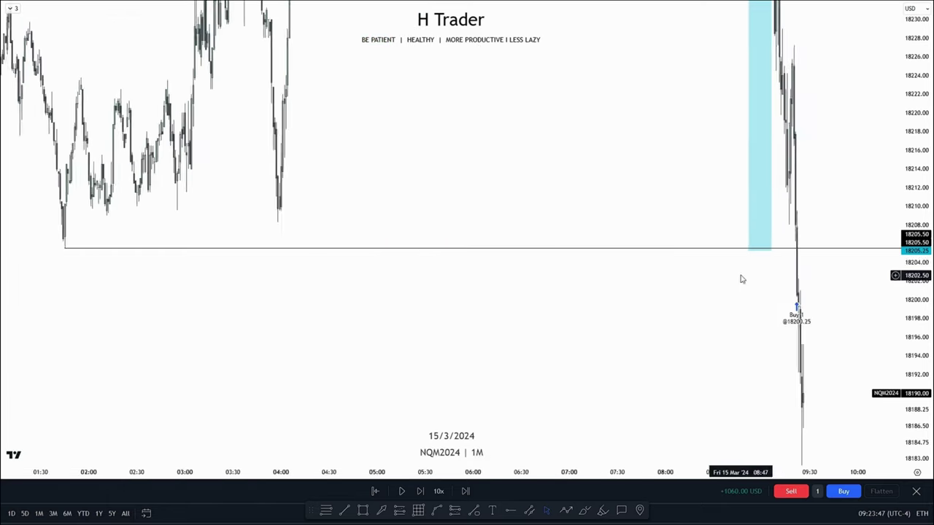
pyautogui.scroll(15, 515, 320)
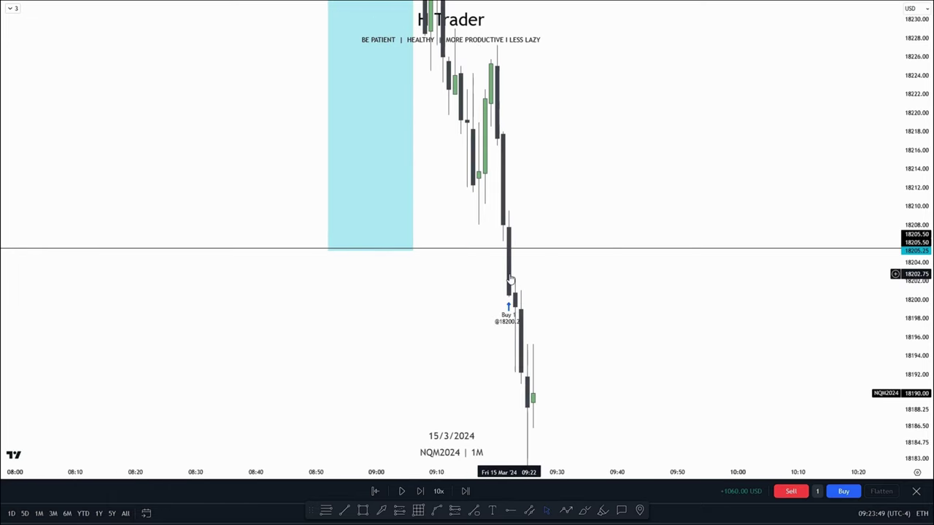
pyautogui.moveTo(720, 319); pyautogui.dragTo(749, 394)
pyautogui.moveTo(698, 266); pyautogui.dragTo(748, 305)
pyautogui.moveTo(910, 247); pyautogui.dragTo(911, 280)
pyautogui.moveTo(654, 292); pyautogui.dragTo(587, 269)
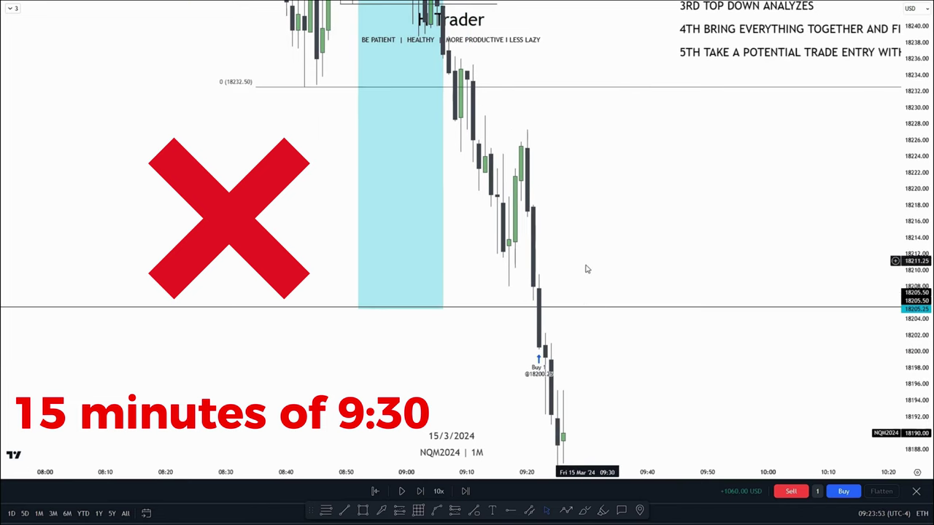
pyautogui.click(497, 254)
pyautogui.click(478, 254)
pyautogui.click(504, 268)
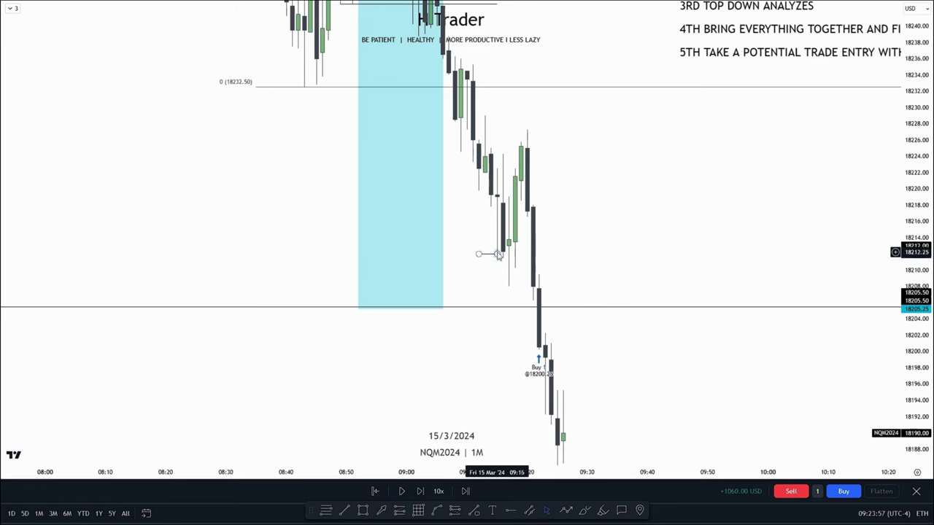
pyautogui.moveTo(355, 309); pyautogui.dragTo(356, 255)
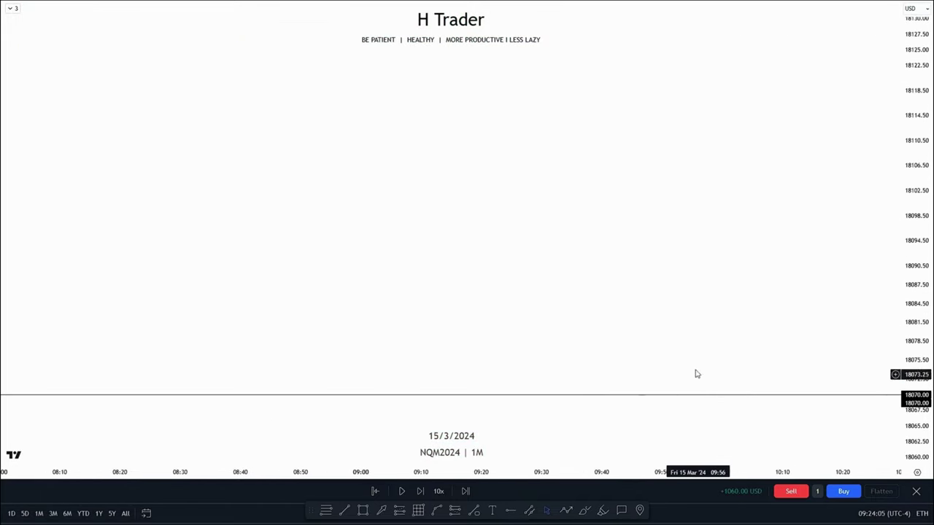
# - Continue the replay until price trades below the horizontal line at 18070.00
pyautogui.moveTo(809, 212); pyautogui.dragTo(870, 403)
pyautogui.moveTo(913, 154); pyautogui.dragTo(912, 379)
pyautogui.moveTo(913, 239); pyautogui.dragTo(912, 302)
pyautogui.scroll(-1, 778, 270)
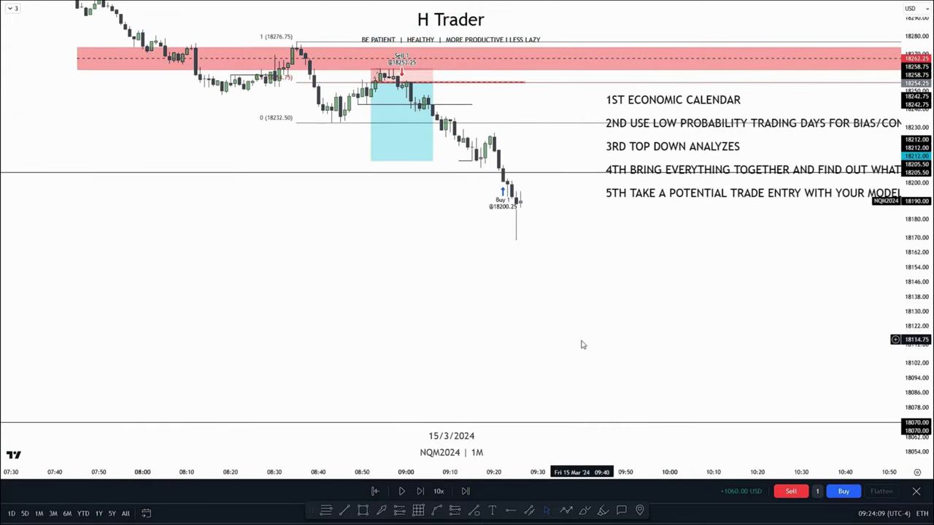
pyautogui.click(402, 492)
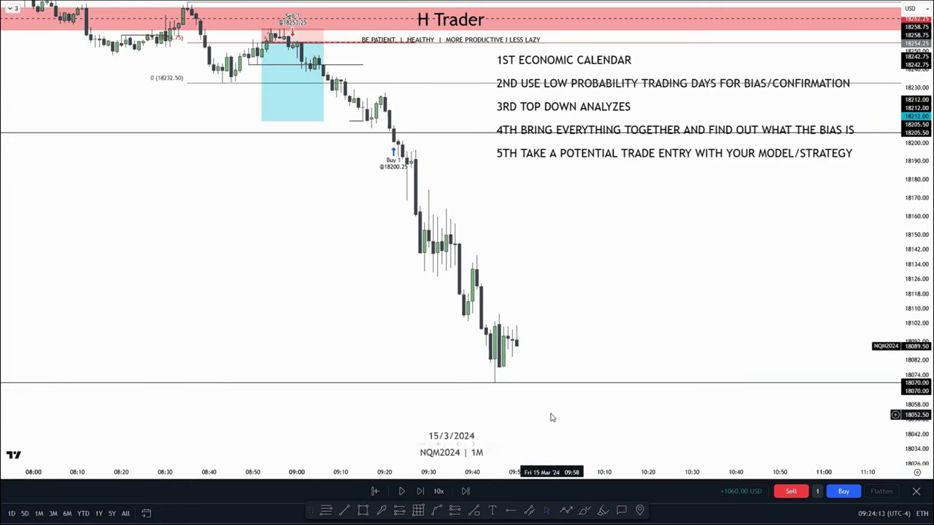
pyautogui.moveTo(543, 409); pyautogui.dragTo(531, 398)
pyautogui.click(399, 493)
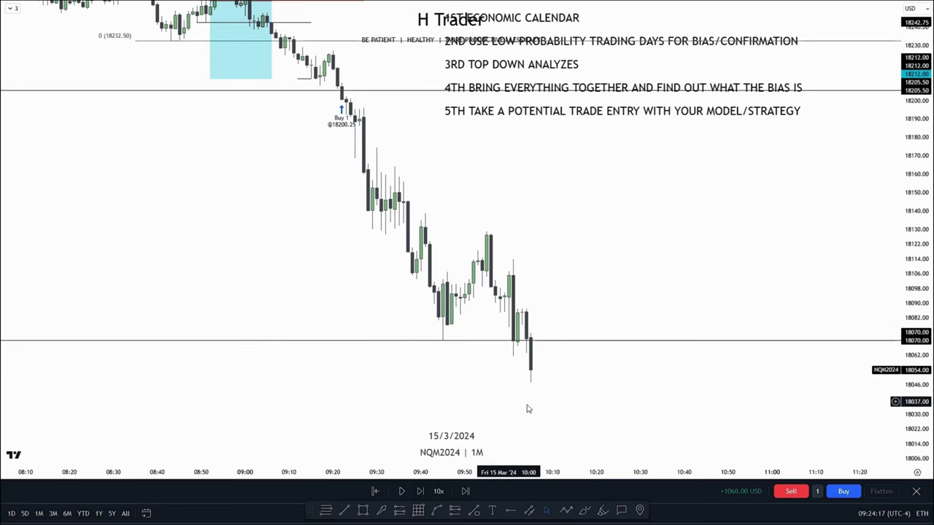
# - Review the short trade's entry area, fair value gap and marked lows on the 1-minute chart
pyautogui.moveTo(494, 320); pyautogui.dragTo(598, 460)
pyautogui.moveTo(911, 391); pyautogui.dragTo(912, 245)
pyautogui.moveTo(627, 323); pyautogui.dragTo(673, 400)
pyautogui.moveTo(908, 311); pyautogui.dragTo(905, 210)
pyautogui.scroll(4, 634, 285)
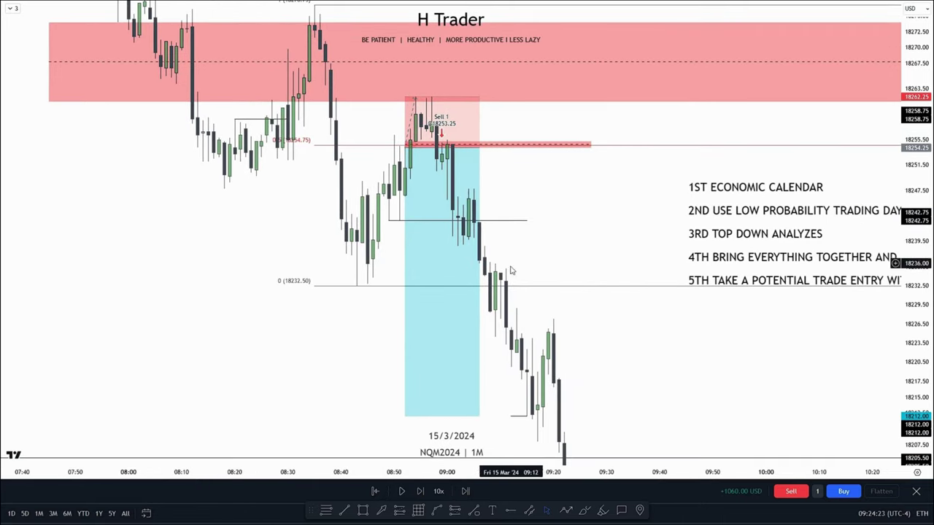
pyautogui.moveTo(610, 337); pyautogui.dragTo(620, 380)
pyautogui.moveTo(912, 313); pyautogui.dragTo(911, 275)
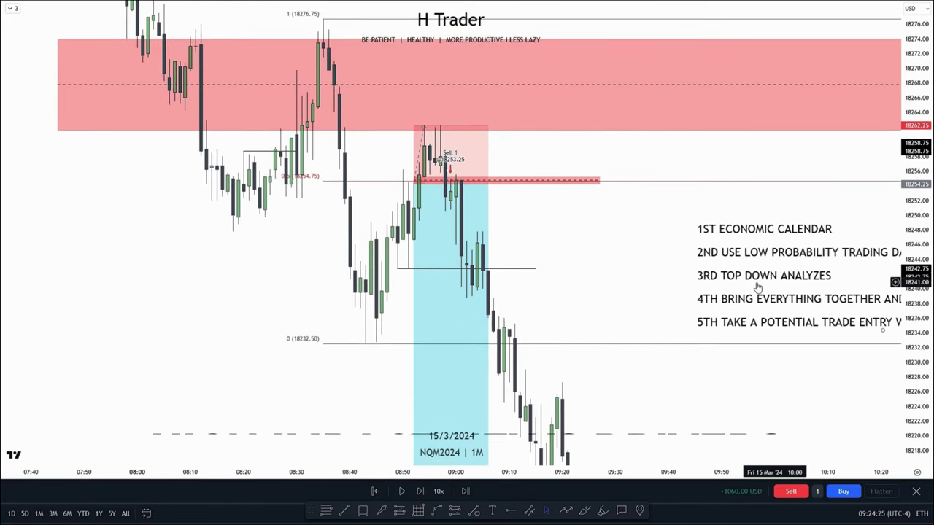